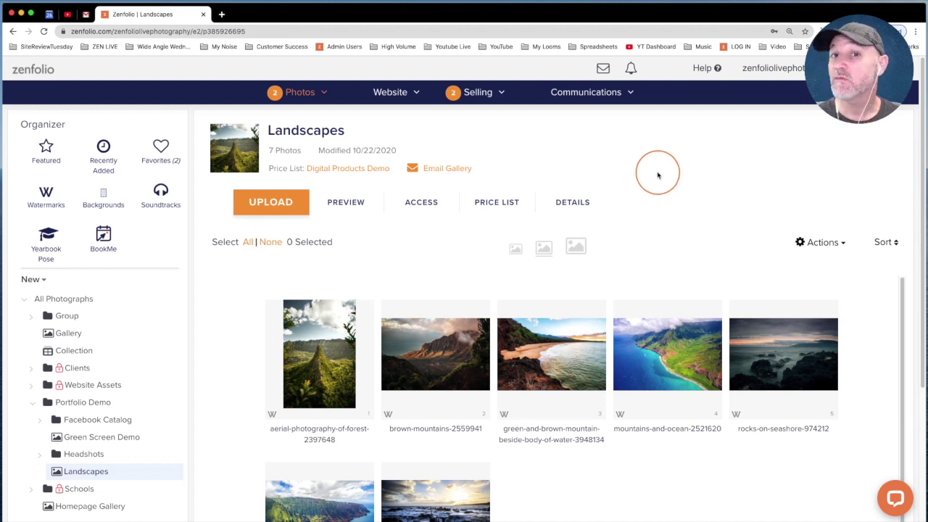
# Open the digital products list in the selling area and start adding a new product.
pyautogui.click(478, 92)
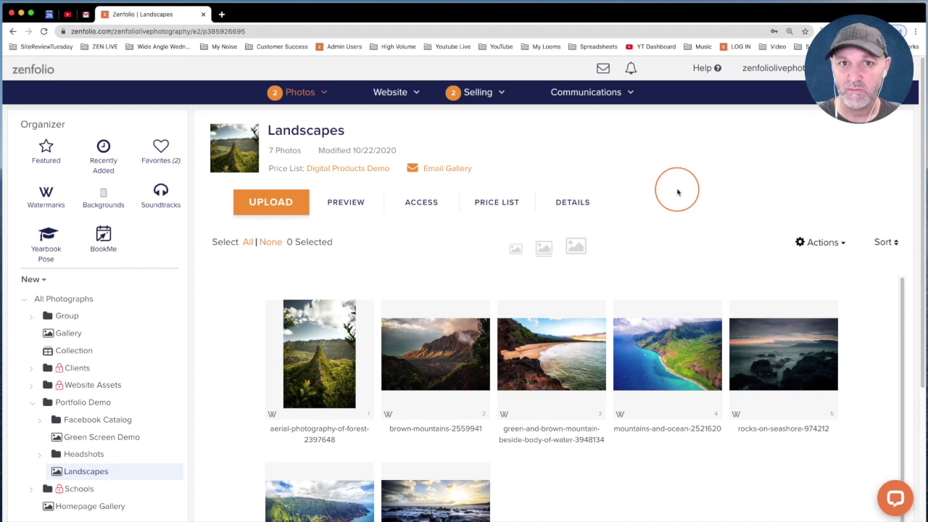
pyautogui.click(482, 95)
pyautogui.click(481, 96)
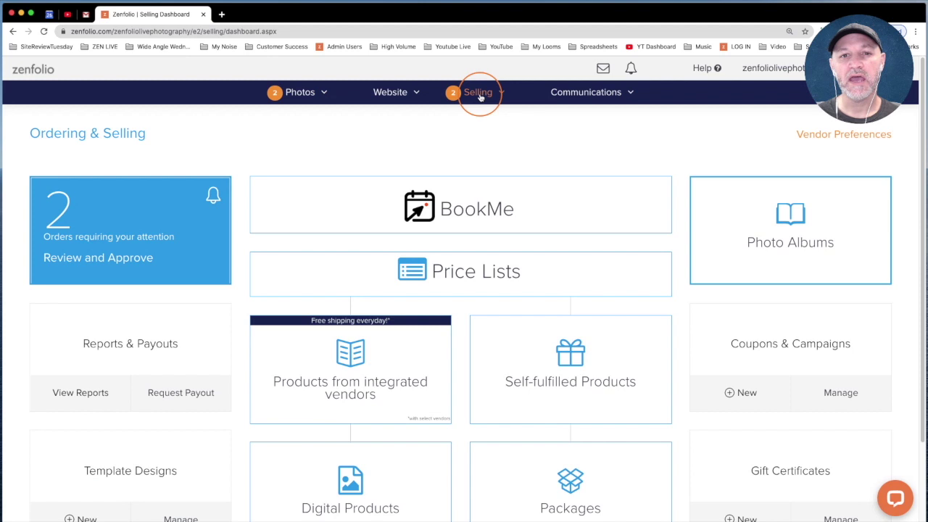
pyautogui.scroll(-3, 460, 149)
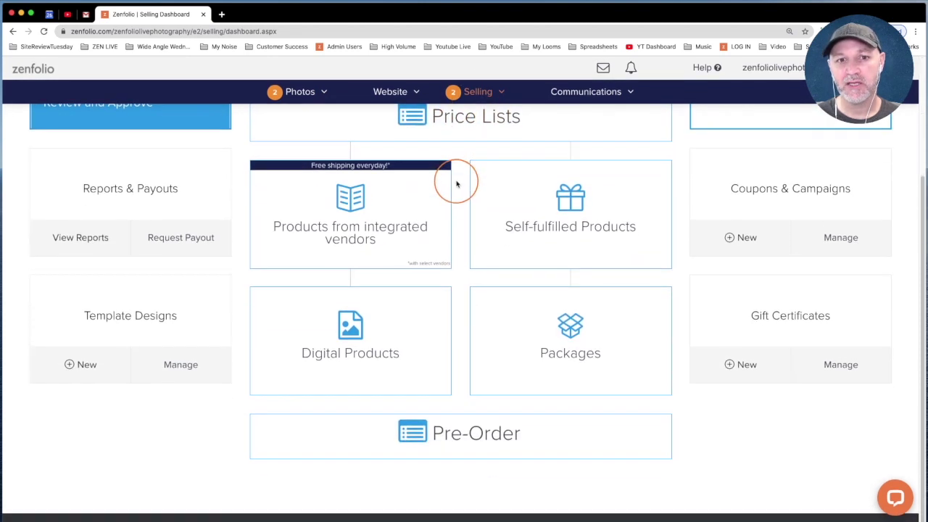
pyautogui.click(350, 332)
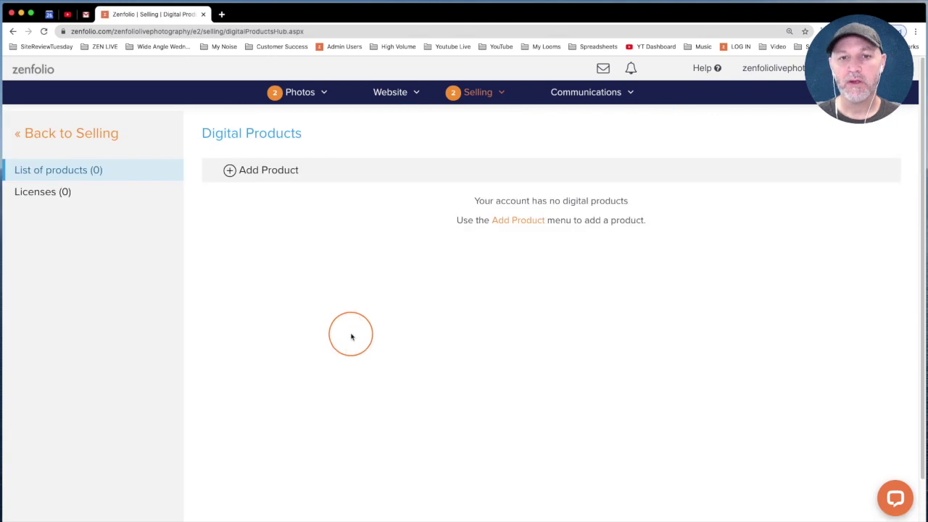
pyautogui.click(286, 180)
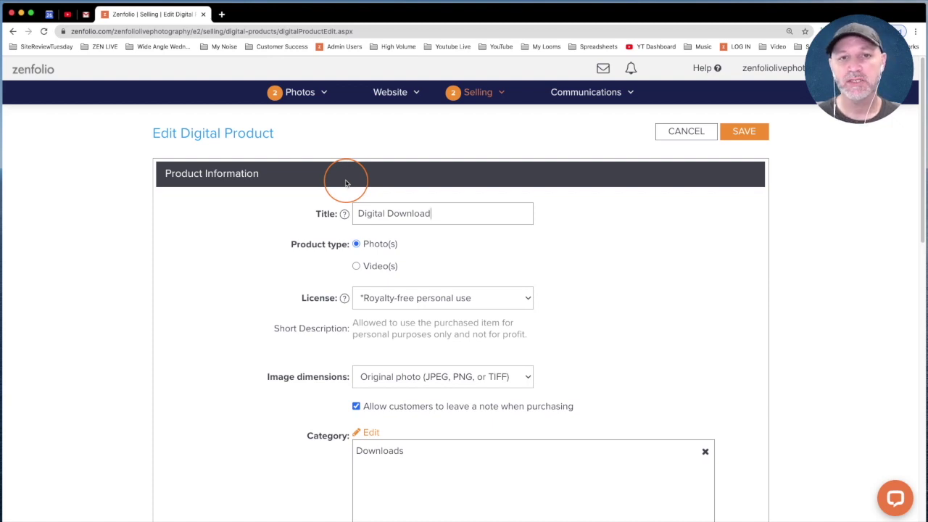
# Title the new digital product "Personal Use Single Image Download".
pyautogui.tripleClick(450, 218)
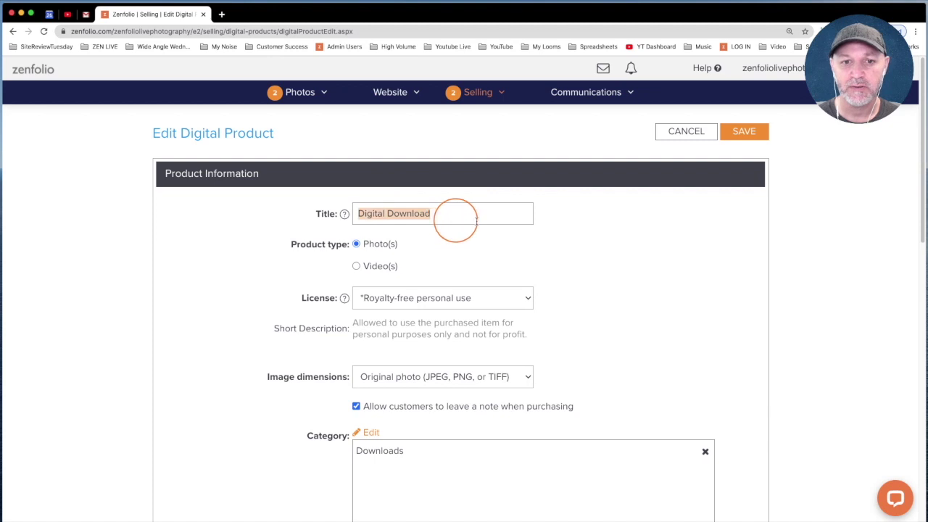
pyautogui.write('Pers')
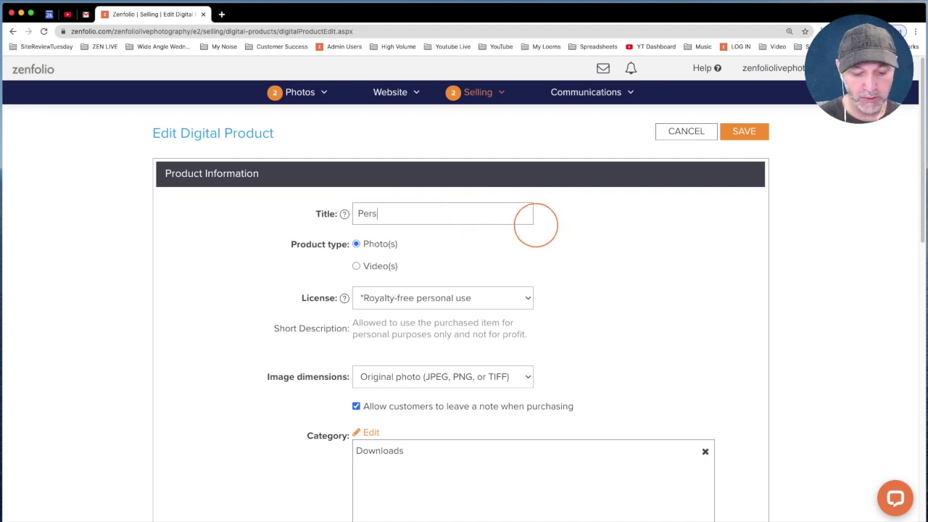
pyautogui.write('onal Use Single image Download')
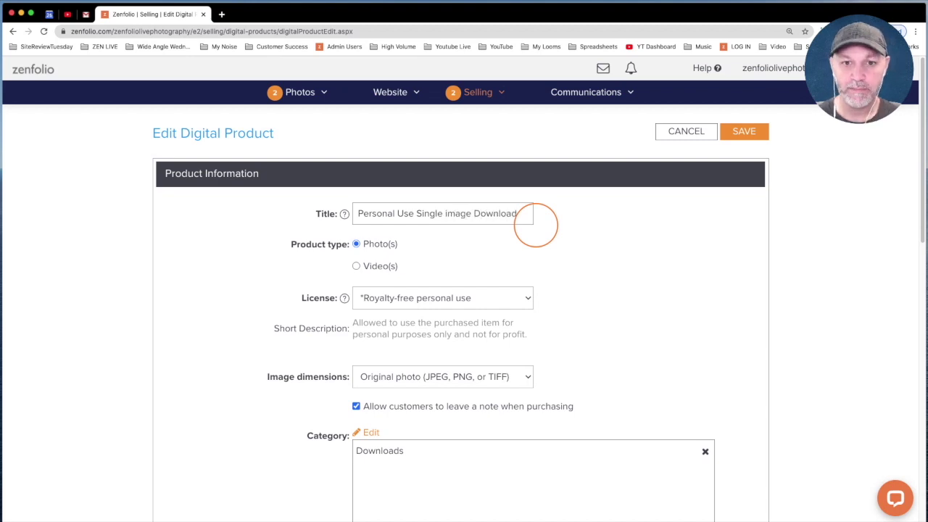
pyautogui.click(448, 214)
pyautogui.press('Delete')
pyautogui.write('I')
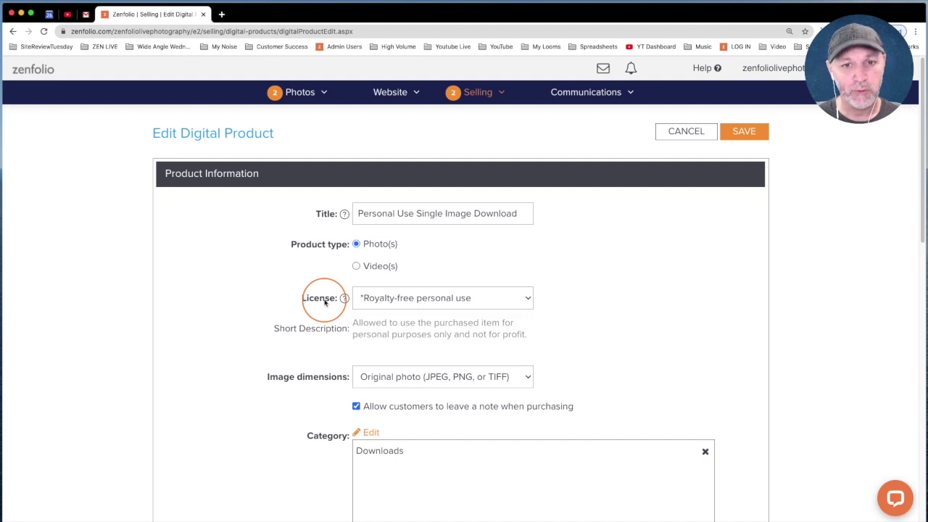
# Keep the royalty-free personal use license and original photo dimensions, and disallow customer notes when purchasing.
pyautogui.moveTo(342, 298)
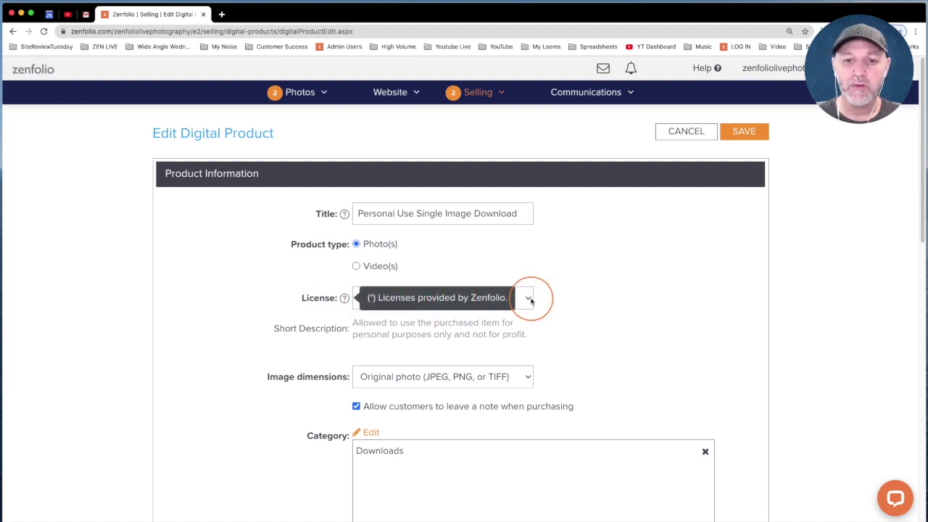
pyautogui.click(533, 302)
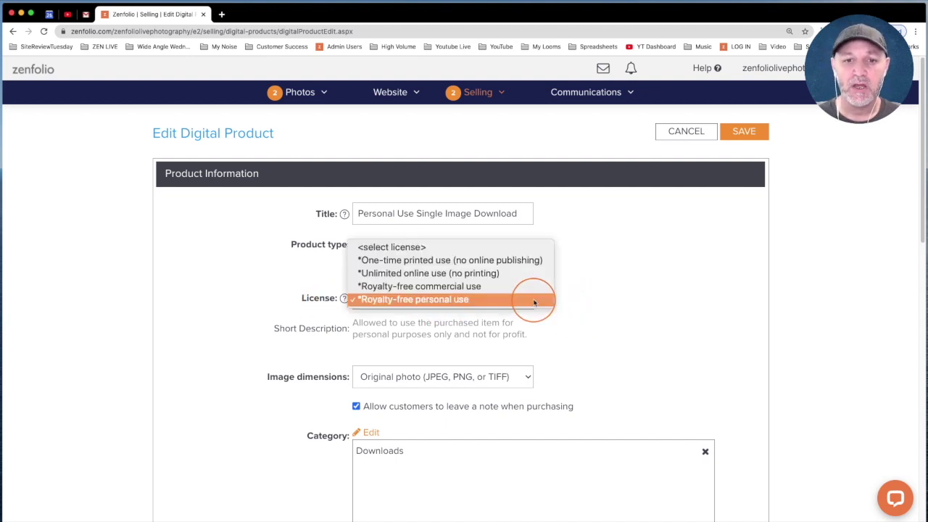
pyautogui.click(580, 299)
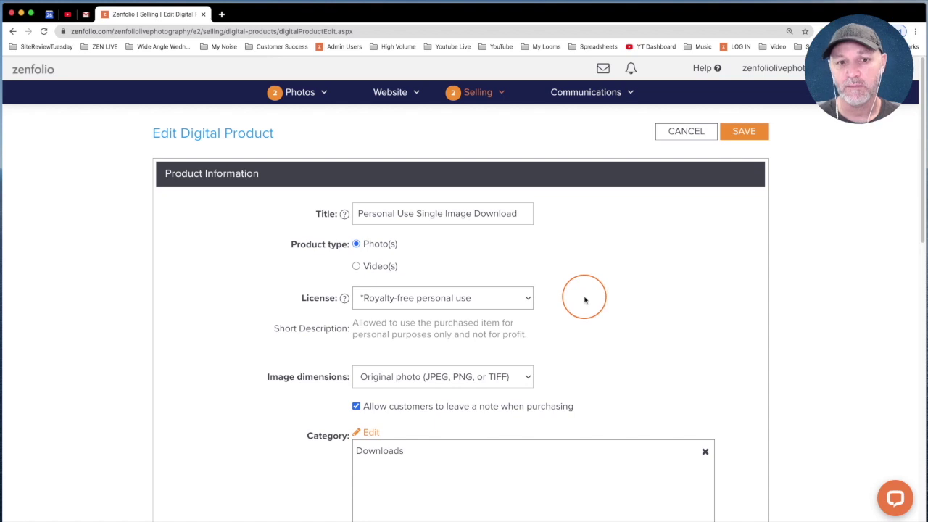
pyautogui.scroll(-1, 595, 312)
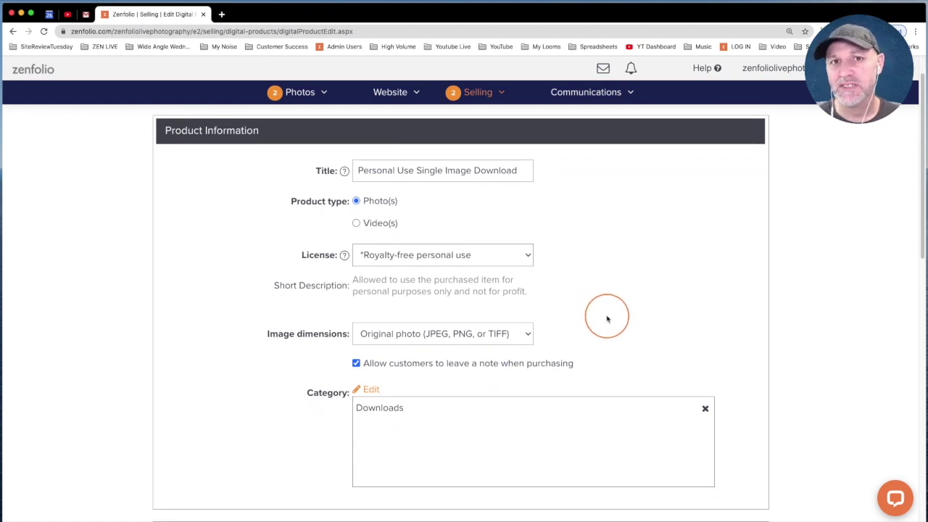
pyautogui.click(526, 334)
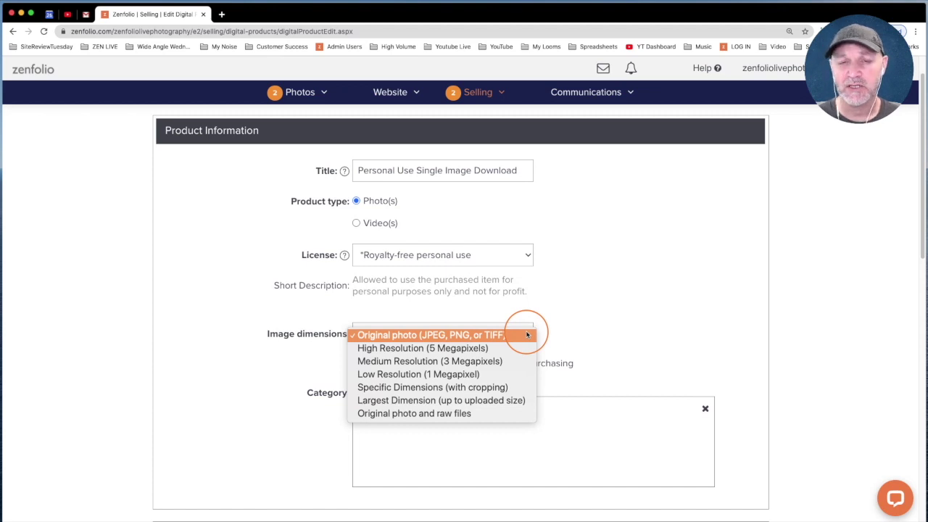
pyautogui.click(600, 324)
pyautogui.scroll(-1, 573, 333)
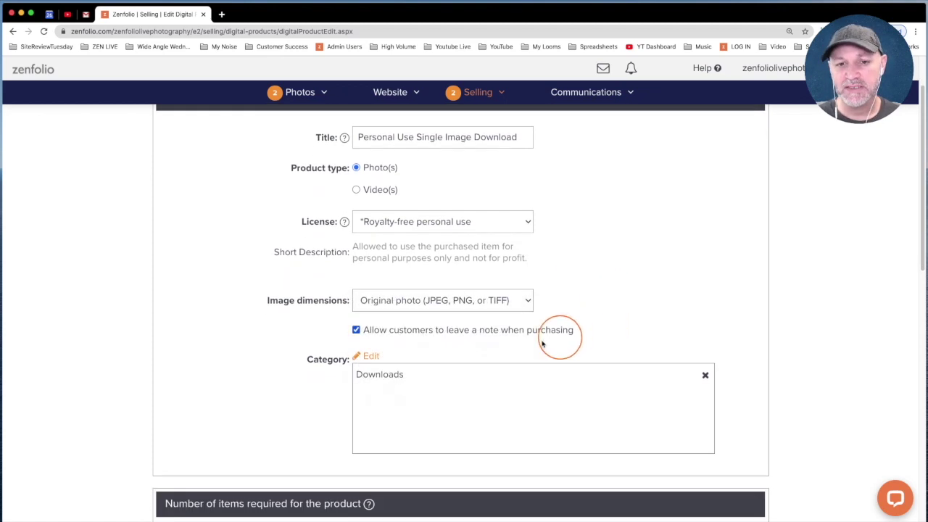
pyautogui.click(357, 330)
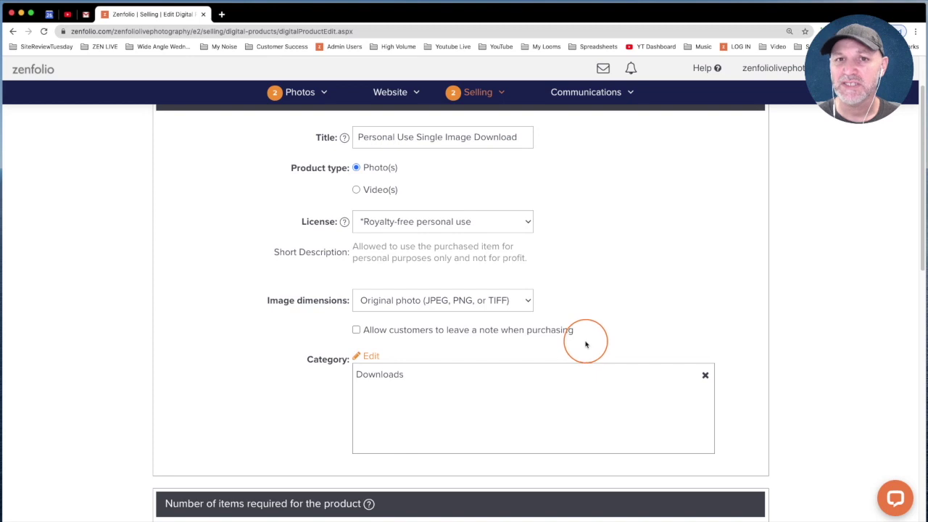
# Save the personal use product with one item required, a placeholder small preview and no large preview.
pyautogui.scroll(-1, 751, 349)
pyautogui.scroll(-5, 751, 349)
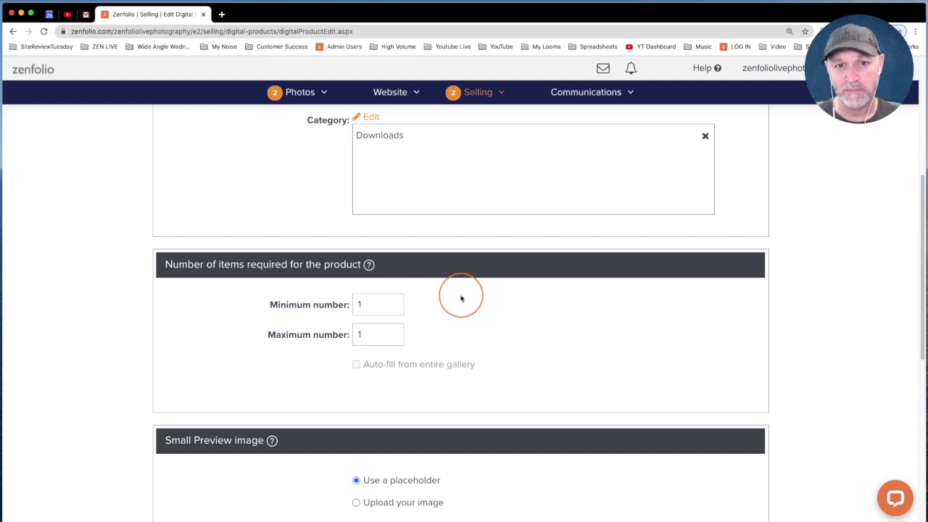
pyautogui.scroll(-5, 564, 305)
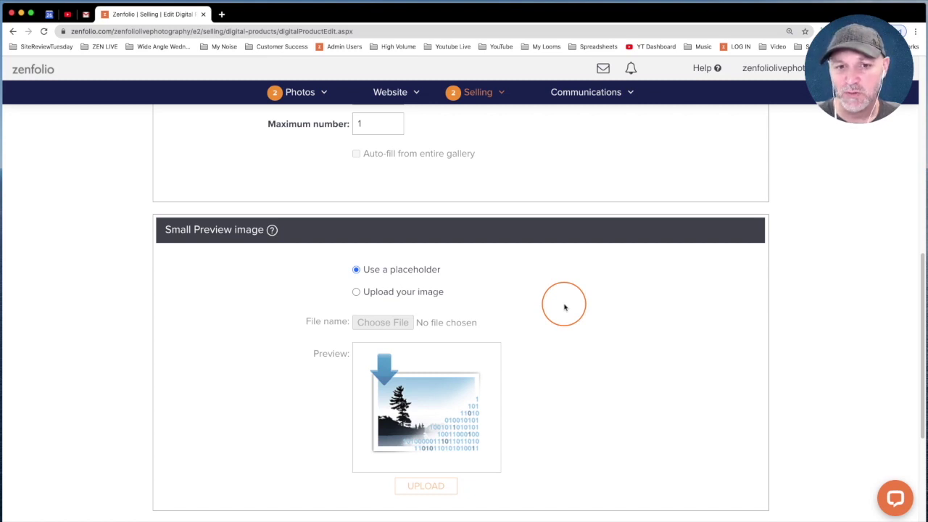
pyautogui.scroll(-8, 684, 331)
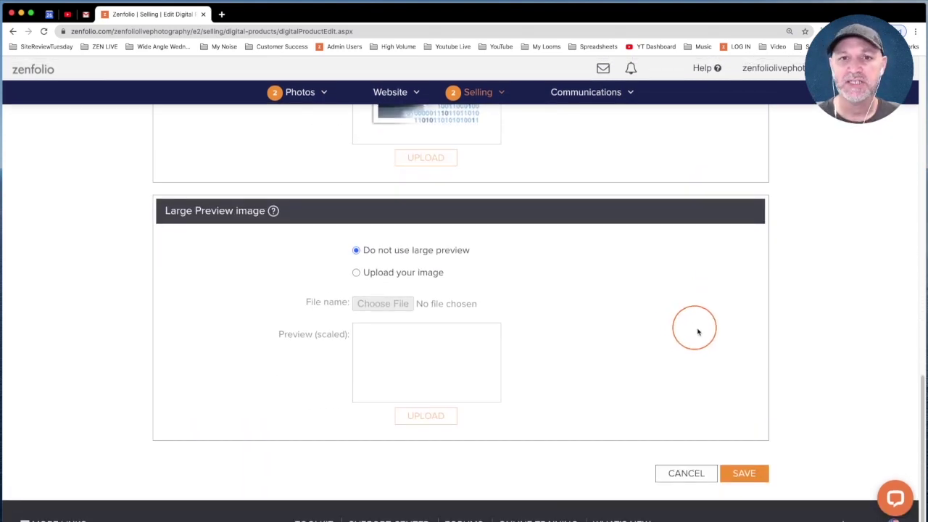
pyautogui.click(743, 477)
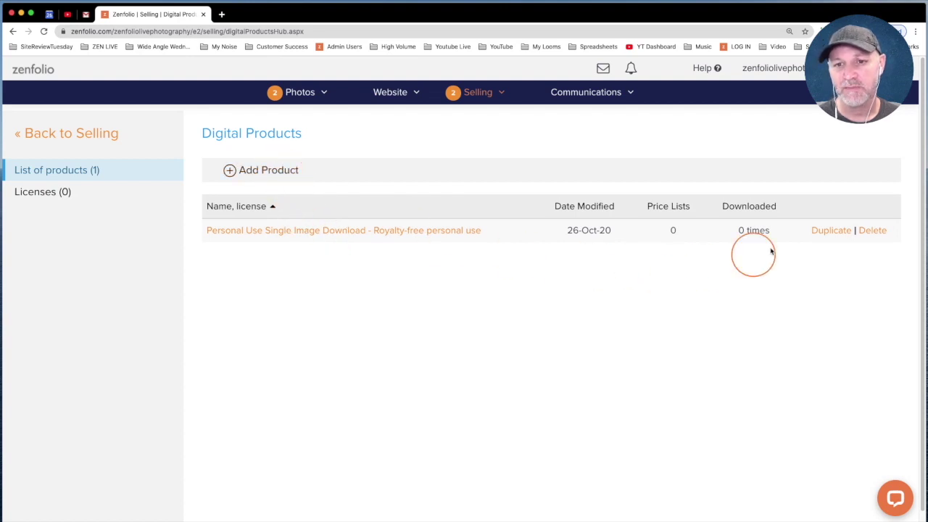
# Duplicate the personal use product and title the copy "Commercial Use Single Image Download".
pyautogui.click(823, 231)
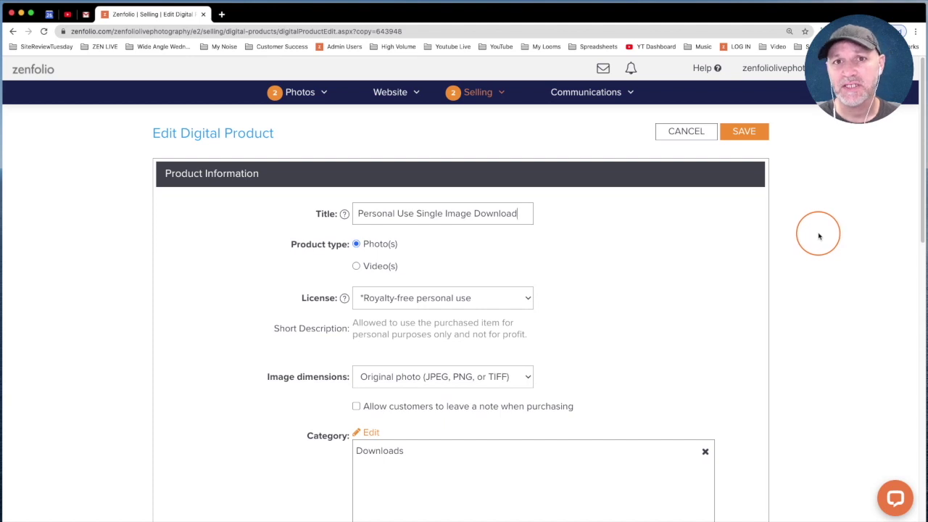
pyautogui.moveTo(396, 213); pyautogui.dragTo(355, 213)
pyautogui.write('Commercial')
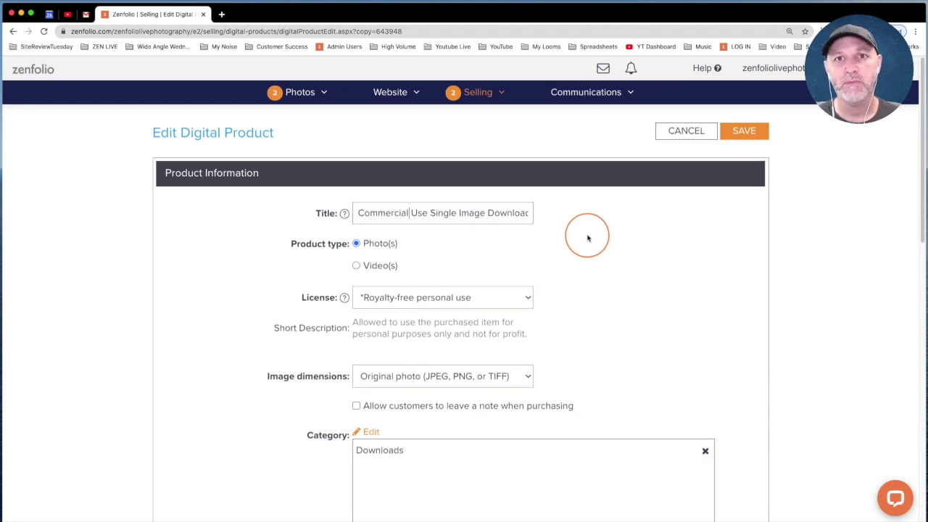
# Set the duplicated product's license to "Royalty-free commercial use" and save it.
pyautogui.scroll(-1, 587, 237)
pyautogui.scroll(-1, 586, 237)
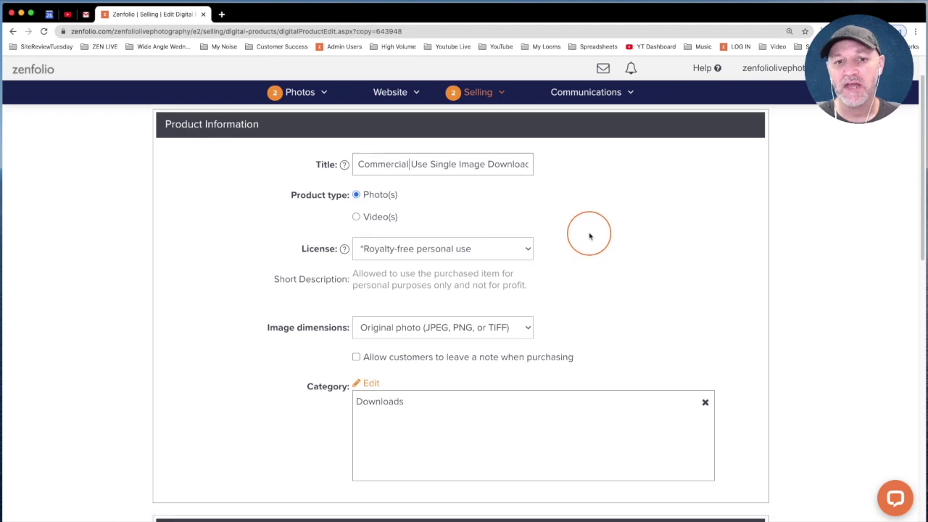
pyautogui.click(525, 248)
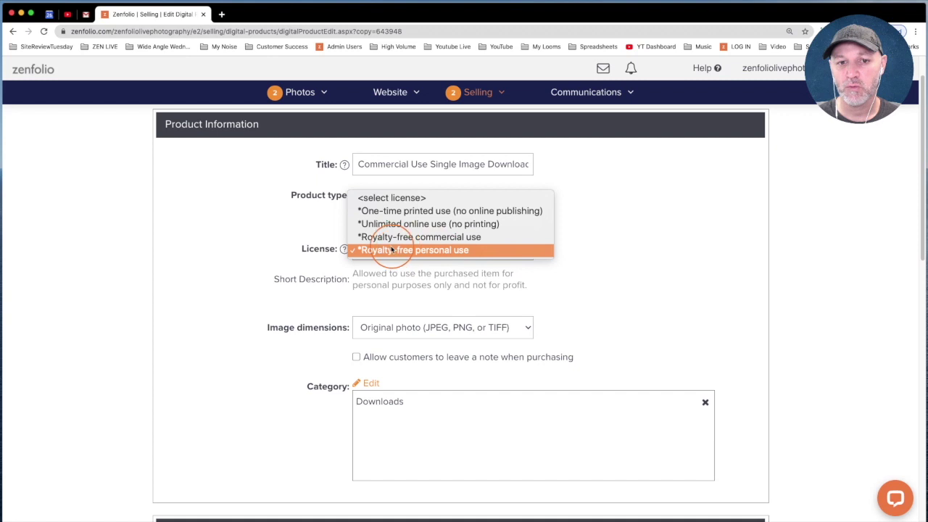
pyautogui.click(503, 238)
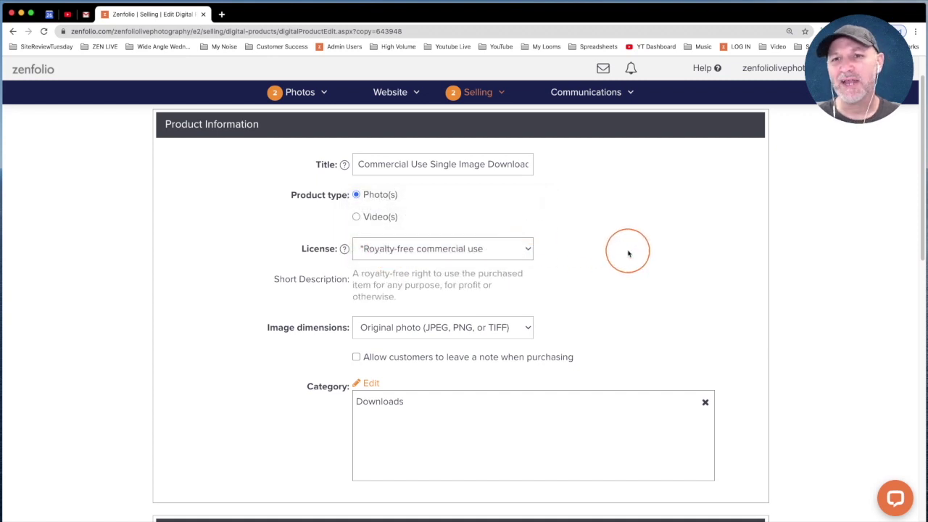
pyautogui.scroll(-5, 628, 253)
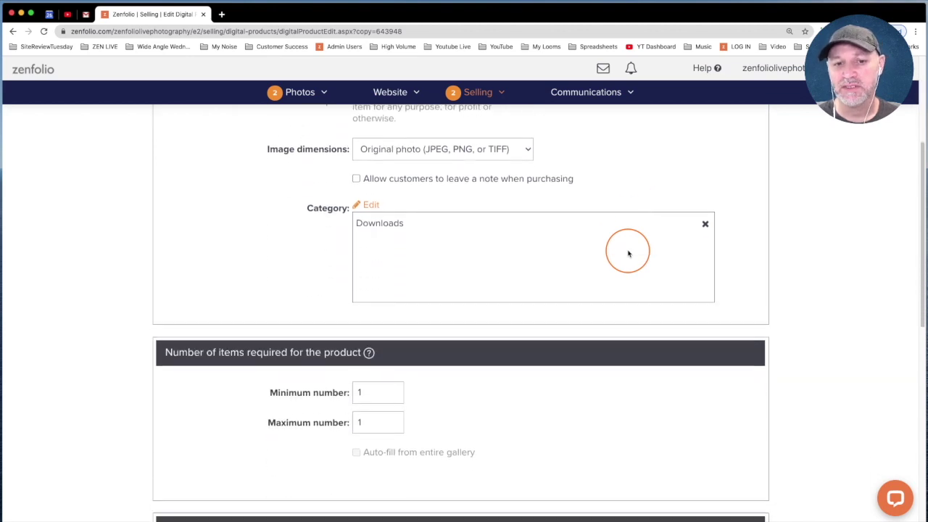
pyautogui.scroll(6, 629, 253)
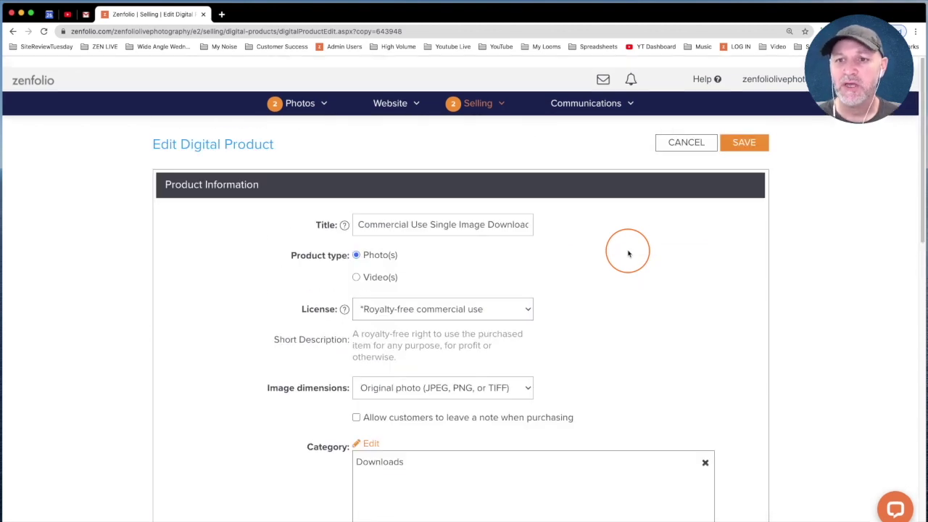
pyautogui.click(746, 130)
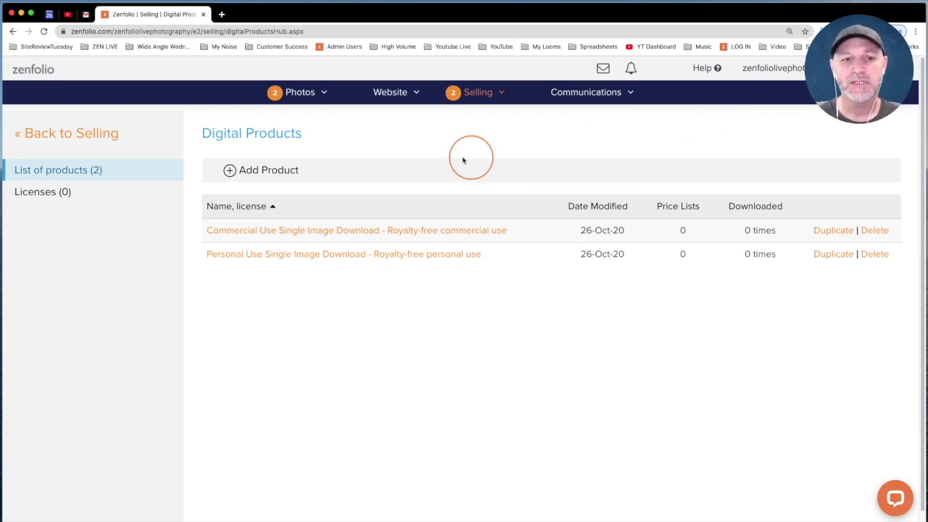
# Add another digital product titled "Social Media Use Digital Download" with the "Unlimited online use (no printing)" license.
pyautogui.click(272, 171)
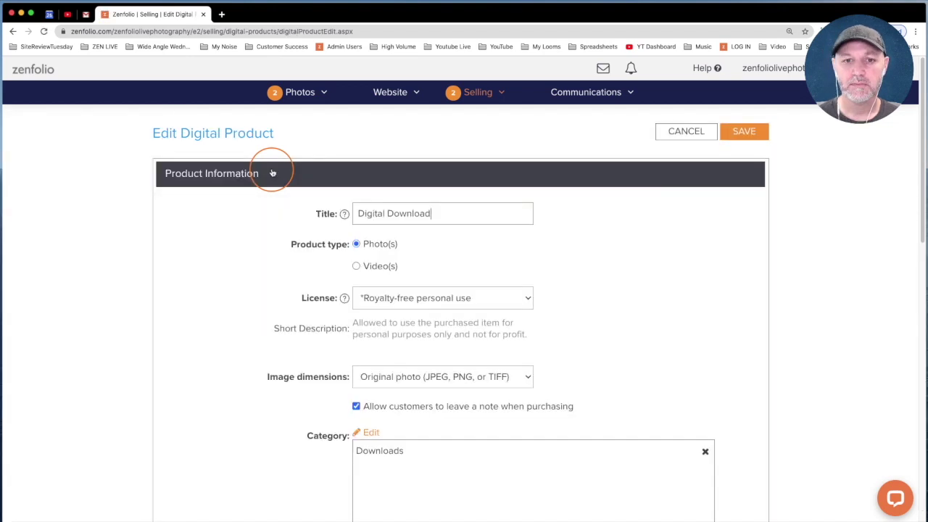
pyautogui.click(460, 214)
pyautogui.hotkey('shift', 'alt', 'Left')
pyautogui.hotkey('shift', 'alt', 'Left')
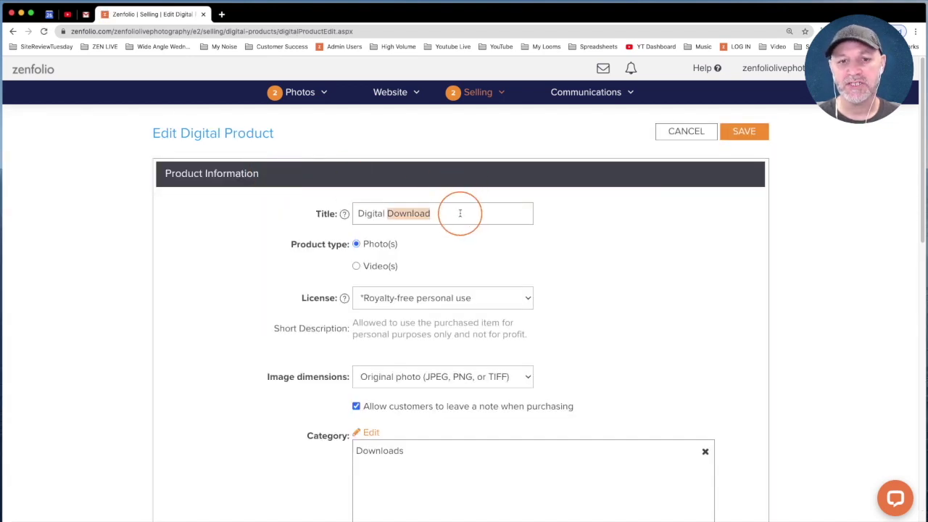
pyautogui.write('Socia')
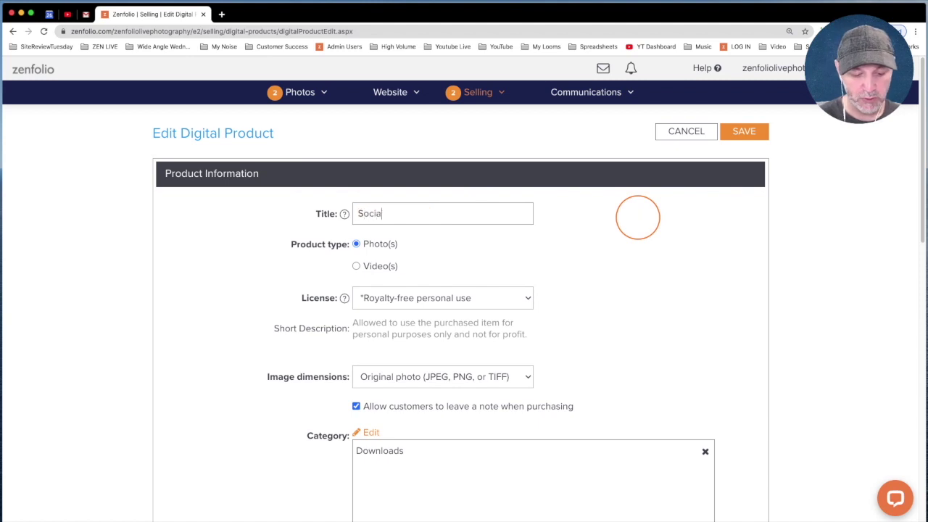
pyautogui.write('l Media Use Digi')
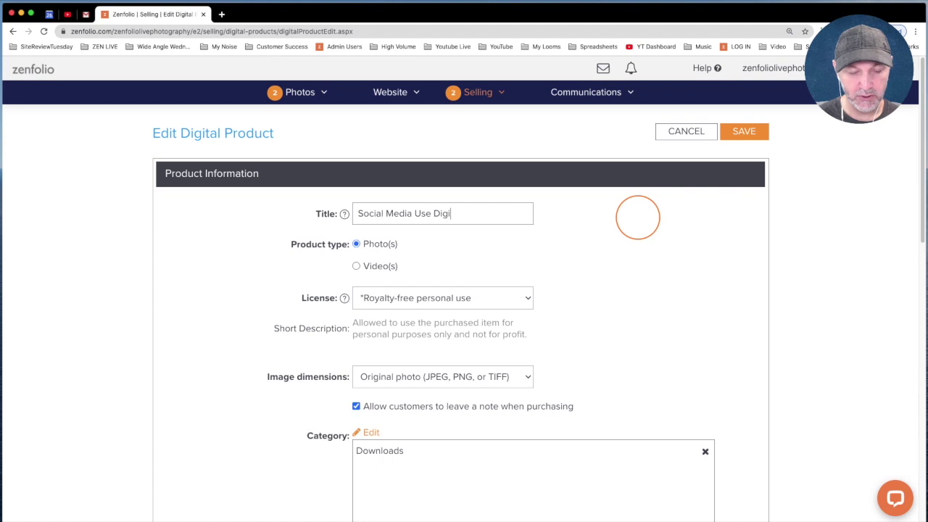
pyautogui.write('tal Download')
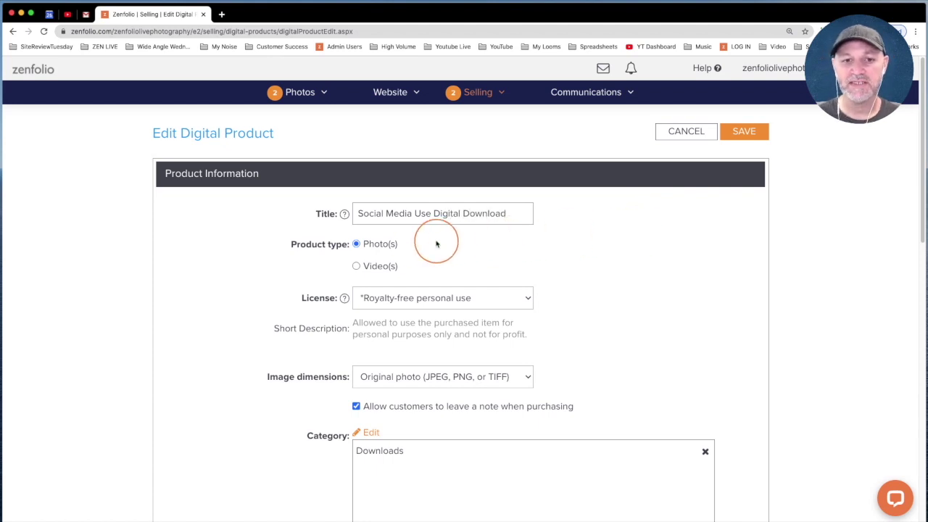
pyautogui.click(515, 296)
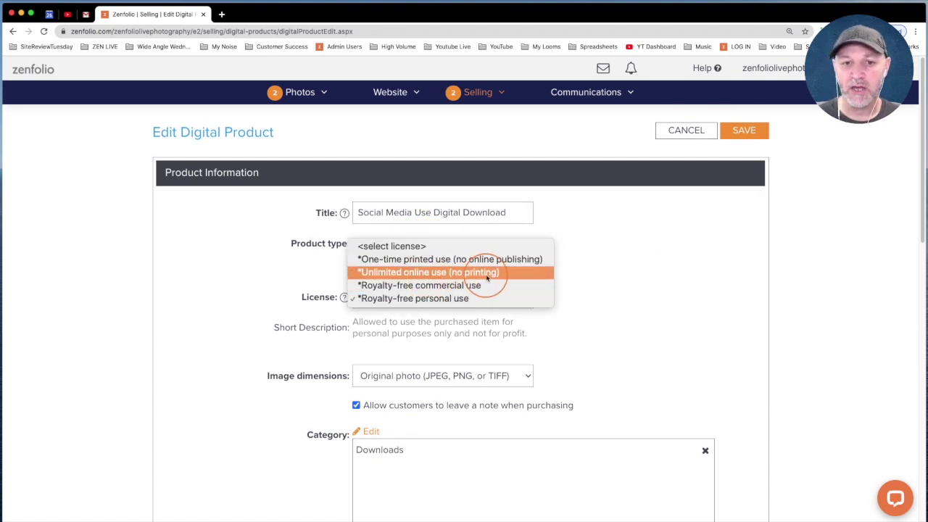
pyautogui.click(536, 274)
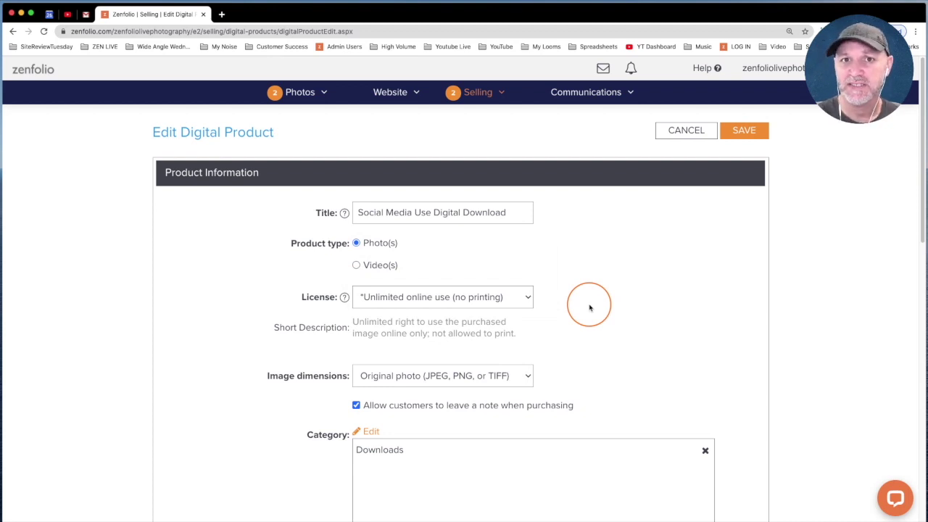
# Disallow customer notes and limit the social media product's images to a largest dimension of 1200 pixels.
pyautogui.scroll(-2, 599, 312)
pyautogui.click(410, 371)
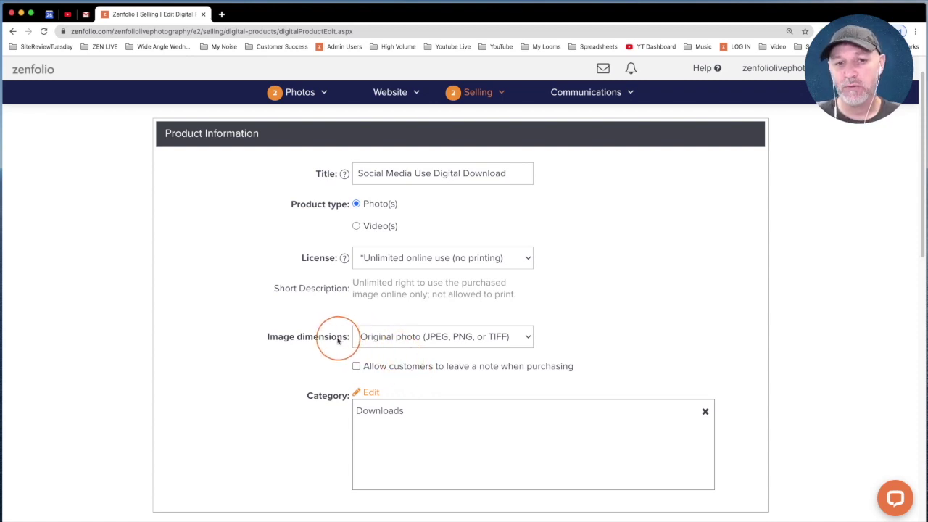
pyautogui.click(527, 337)
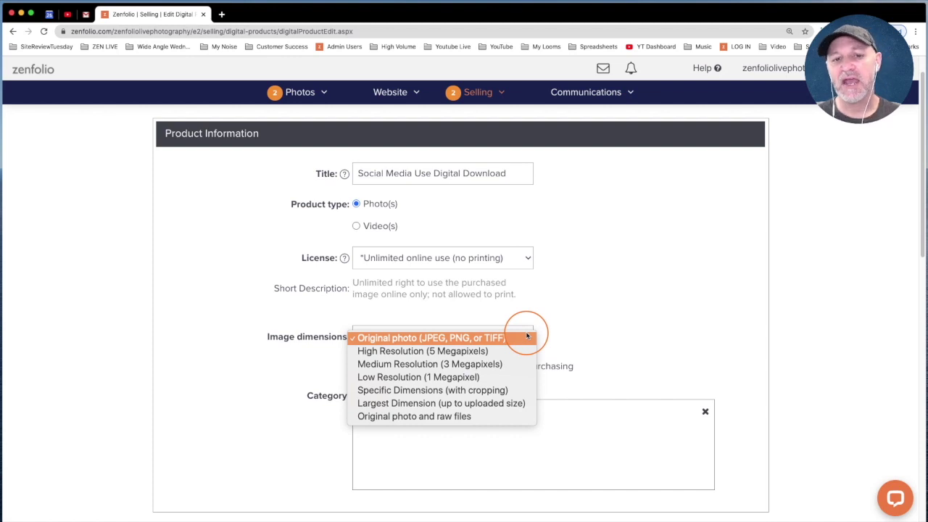
pyautogui.click(496, 404)
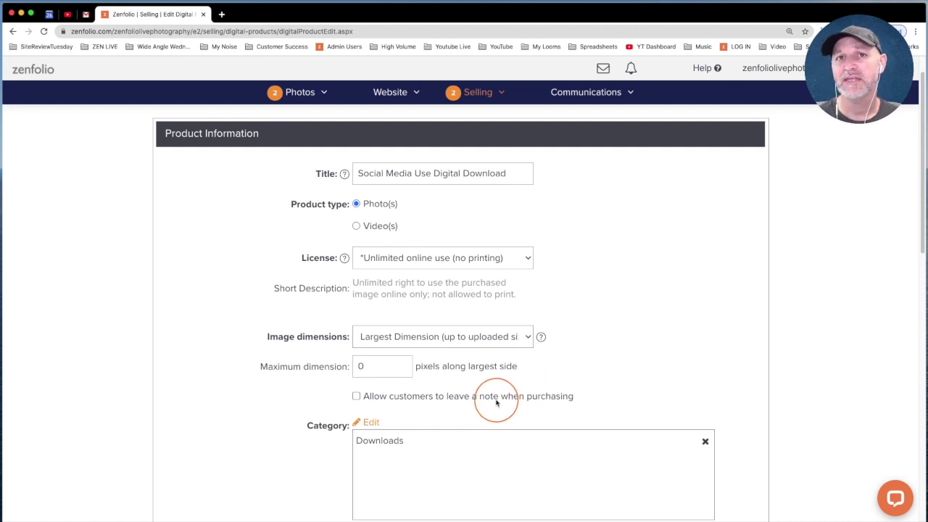
pyautogui.doubleClick(393, 364)
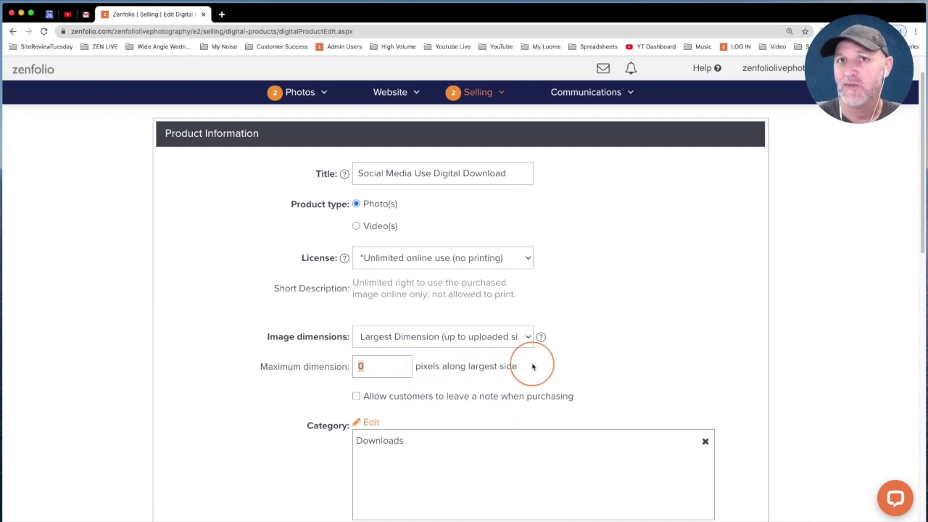
pyautogui.write('1200')
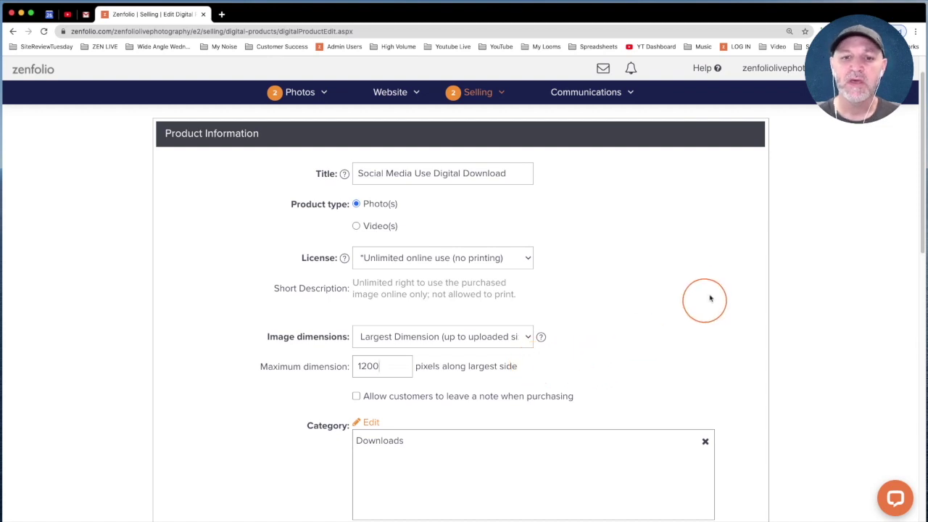
# Review the remaining settings of the social media use product and save it.
pyautogui.scroll(-3, 733, 317)
pyautogui.scroll(-2, 733, 317)
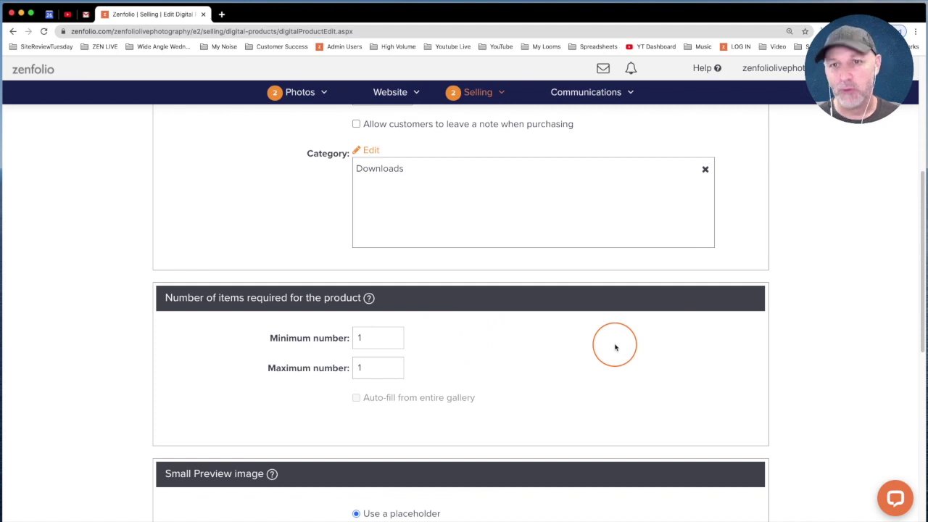
pyautogui.scroll(6, 614, 347)
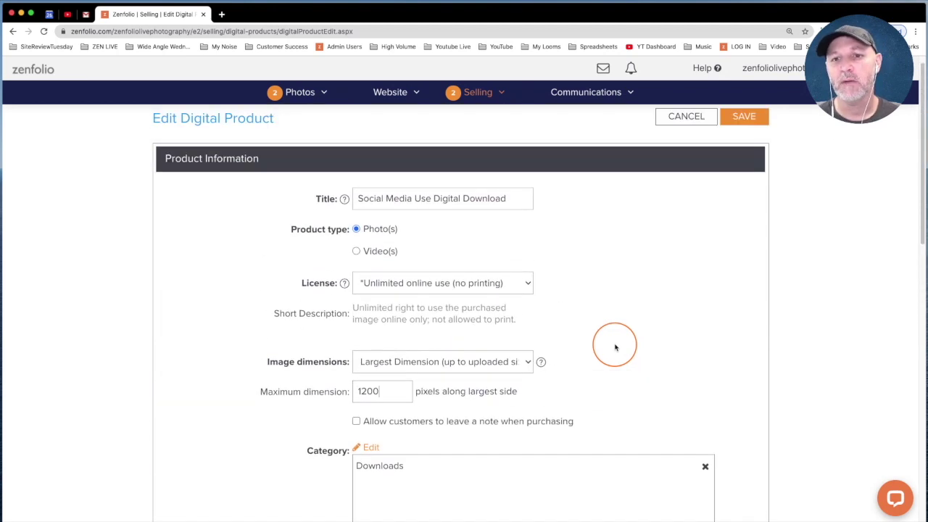
pyautogui.click(742, 130)
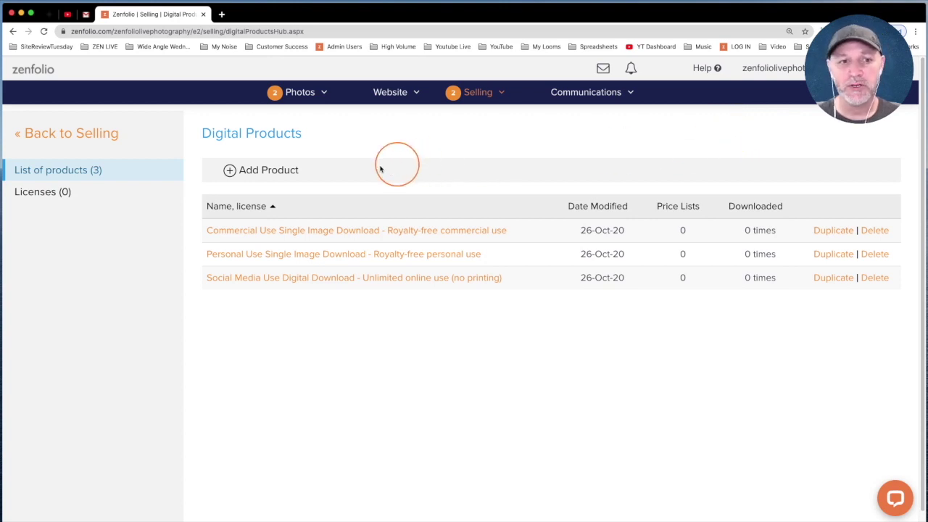
# Add a custom license agreement named "Editorial Use" with the short description "Magazine Use".
pyautogui.click(54, 194)
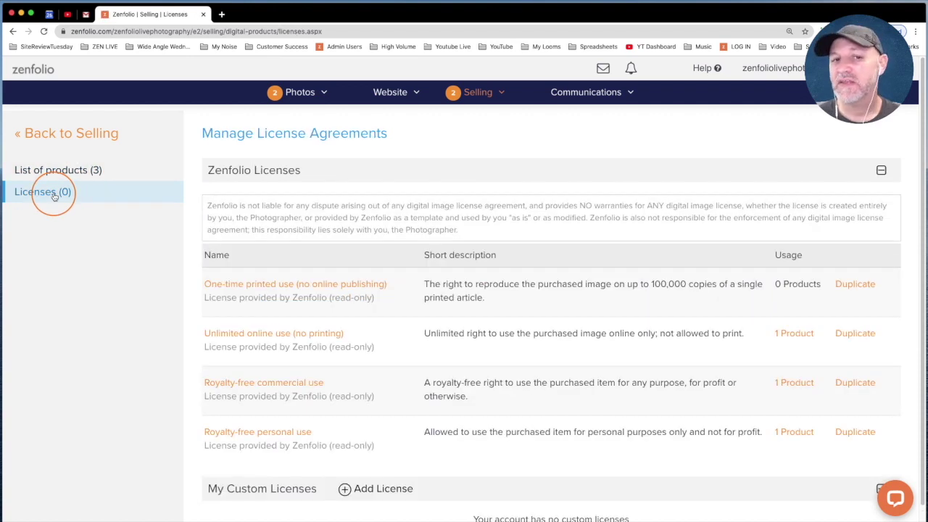
pyautogui.scroll(-1, 272, 282)
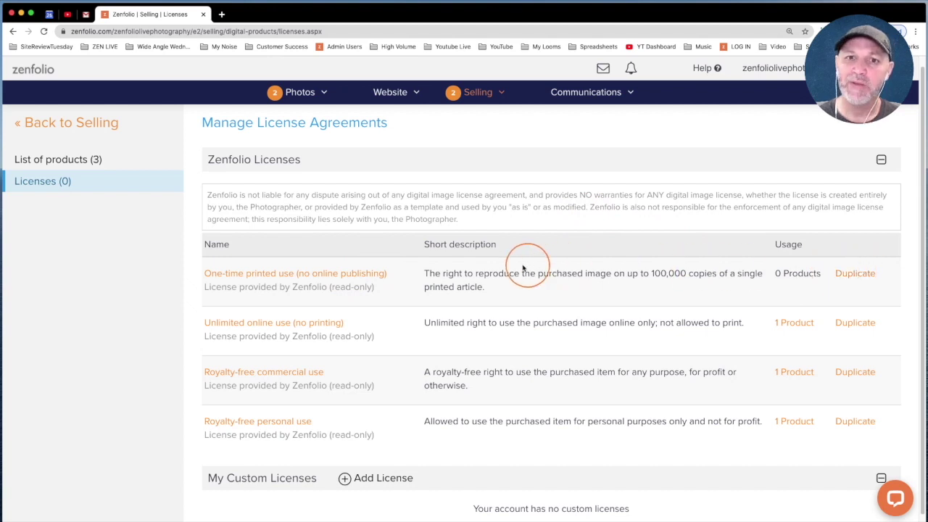
pyautogui.scroll(-2, 522, 268)
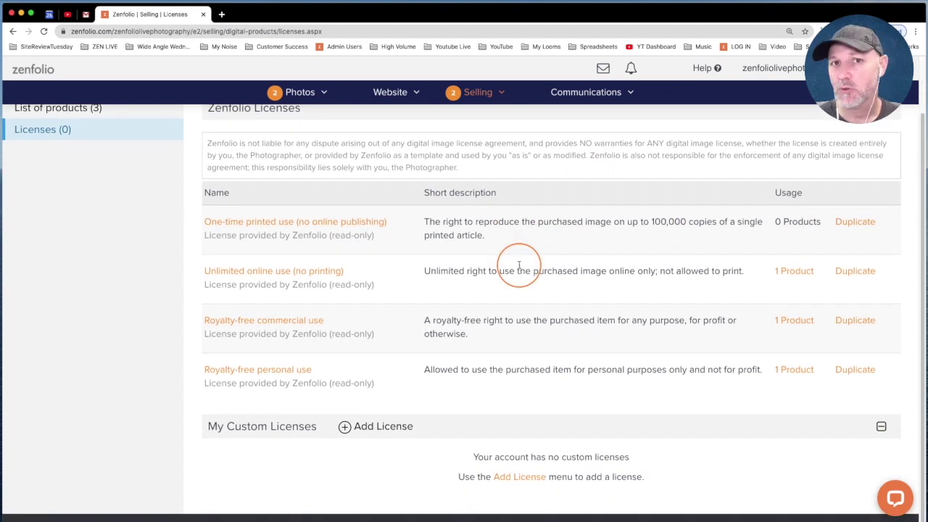
pyautogui.click(377, 427)
pyautogui.moveTo(205, 216)
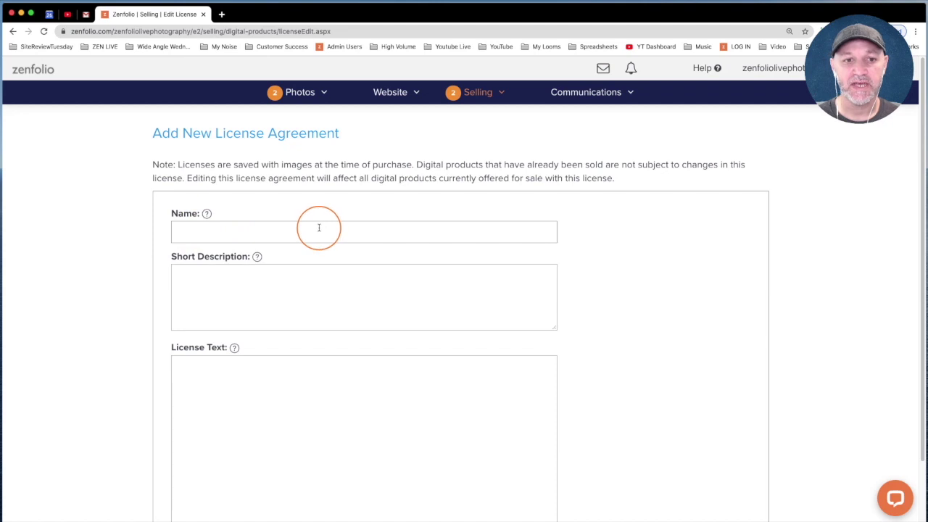
pyautogui.write('E')
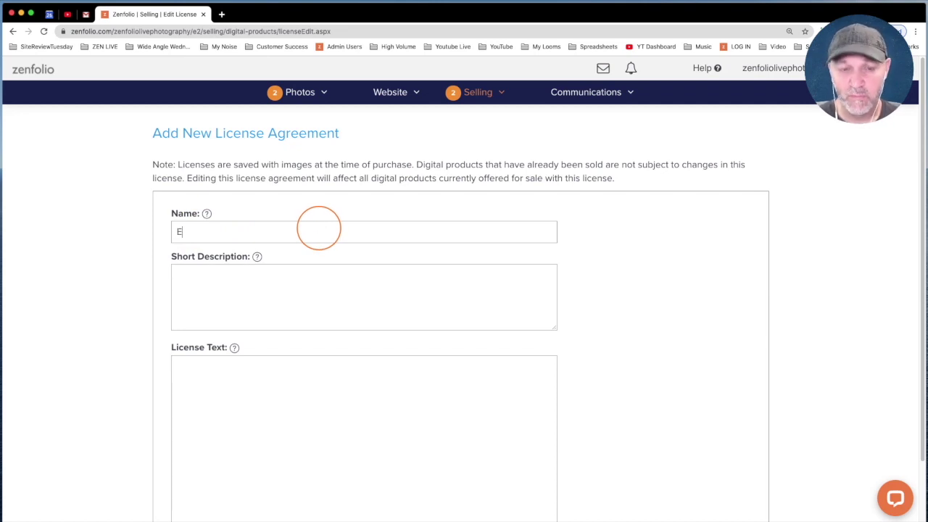
pyautogui.write('dito')
pyautogui.write('rial ')
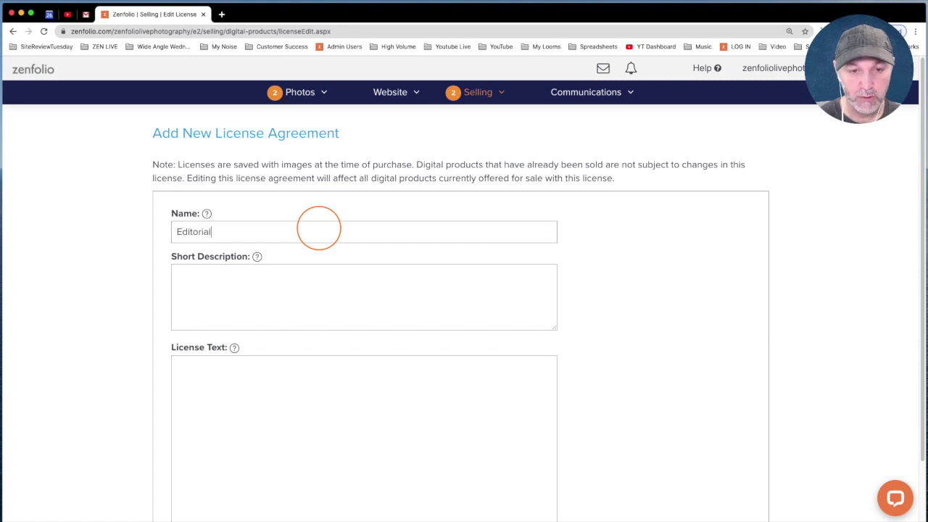
pyautogui.write('Use')
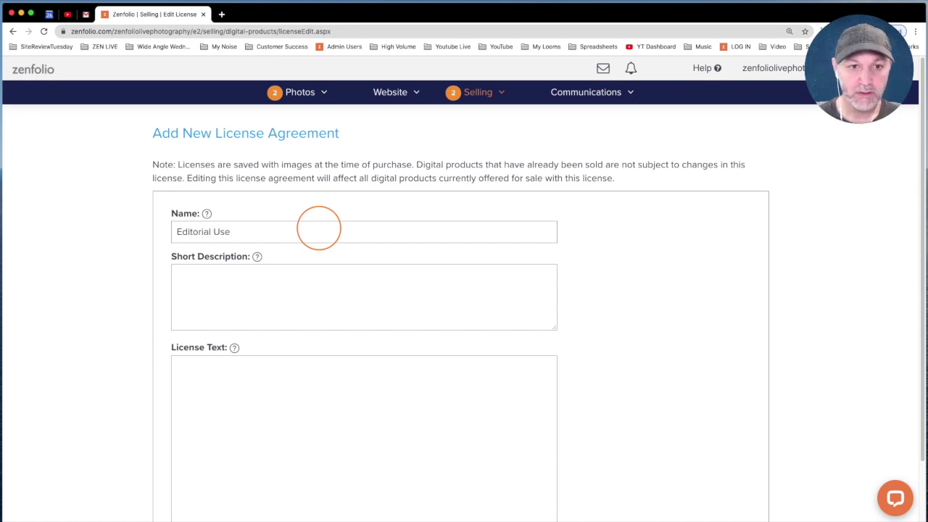
pyautogui.click(303, 284)
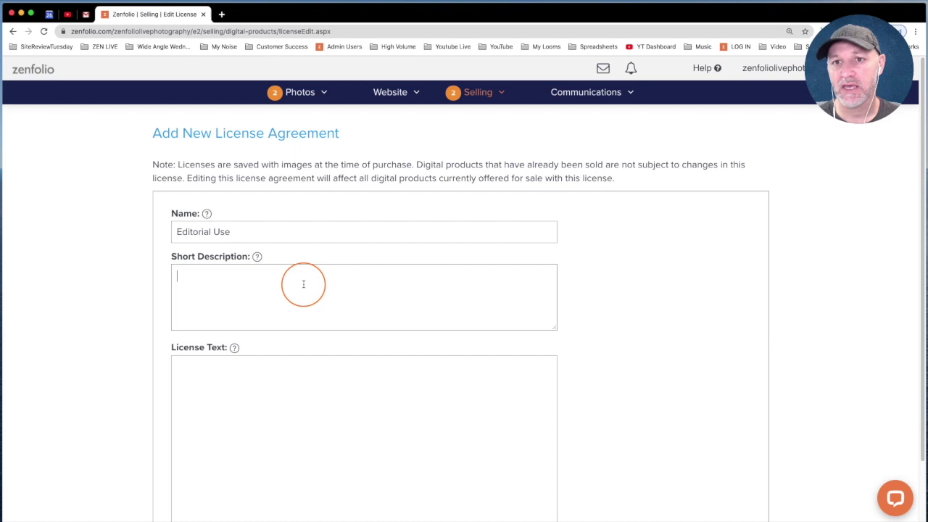
pyautogui.write('Magazine Use')
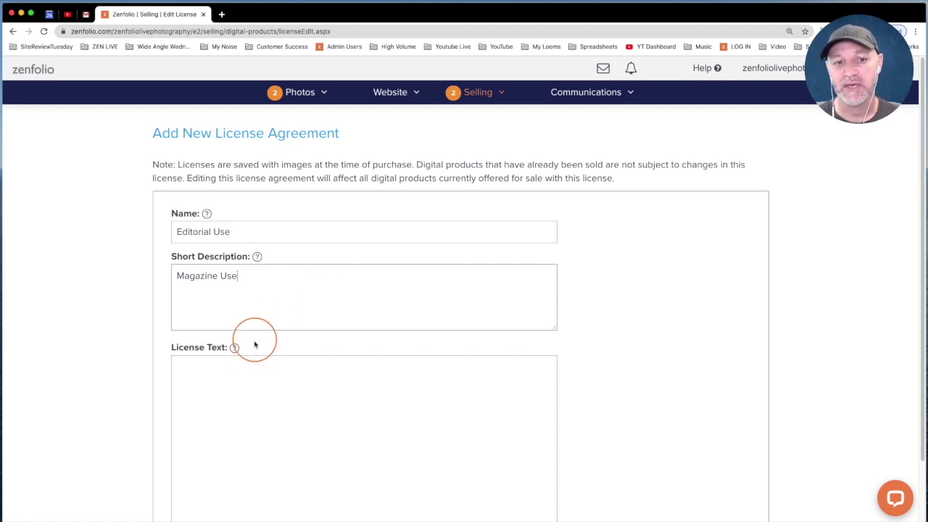
# Paste the copied lorem ipsum paragraph as the license text and save the Editorial Use license.
pyautogui.click(253, 396)
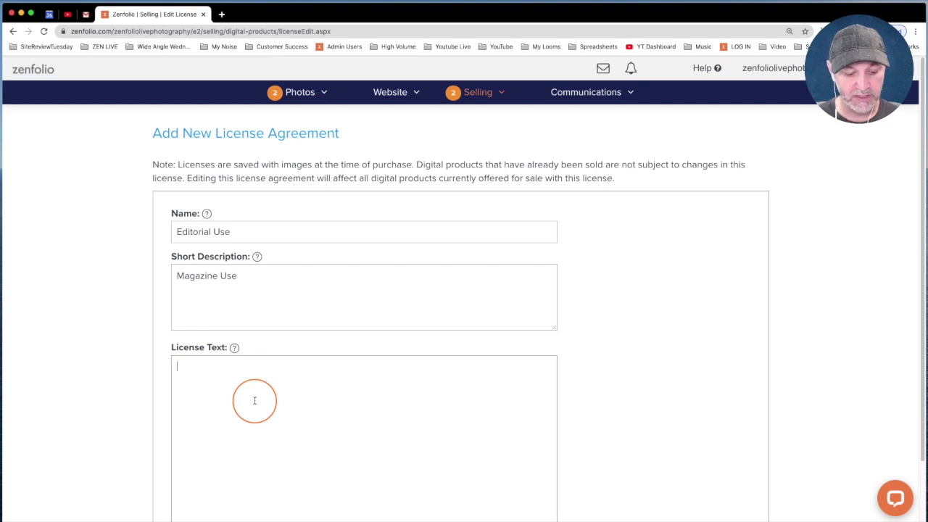
pyautogui.press('super+v')
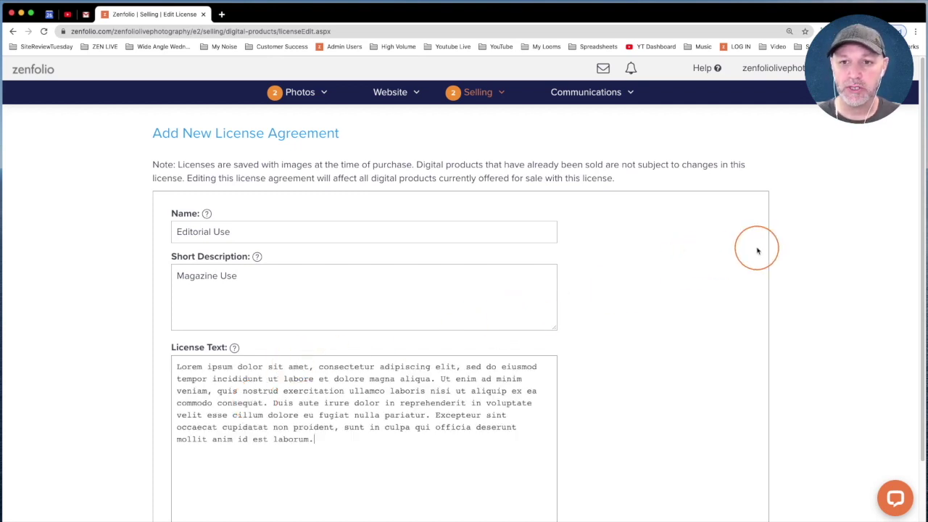
pyautogui.scroll(-3, 758, 248)
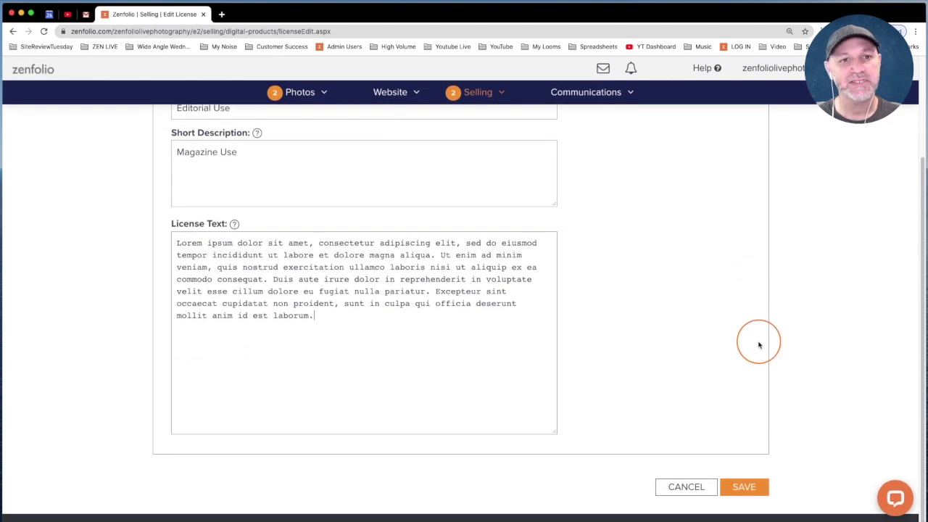
pyautogui.click(751, 490)
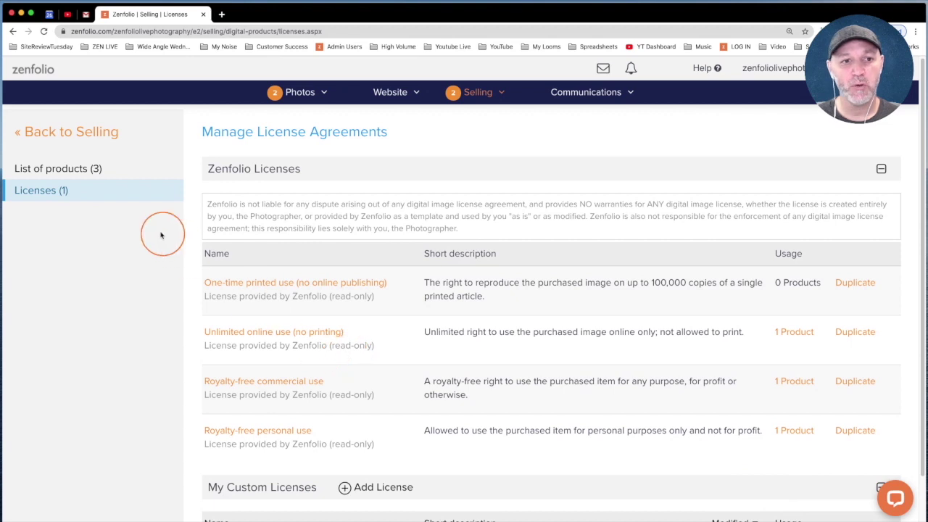
# Add a new product to the list of digital products and select its default title for replacement.
pyautogui.click(83, 169)
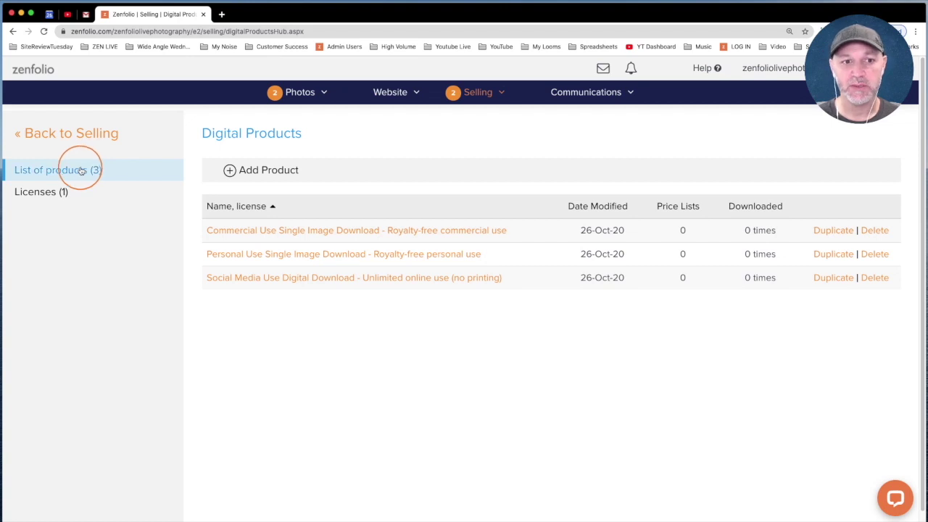
pyautogui.click(257, 171)
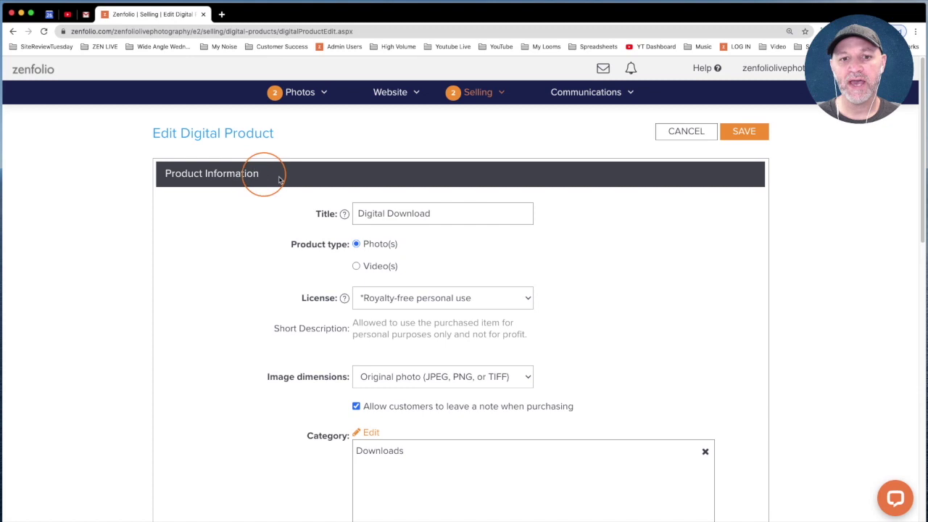
pyautogui.doubleClick(456, 213)
pyautogui.tripleClick(456, 213)
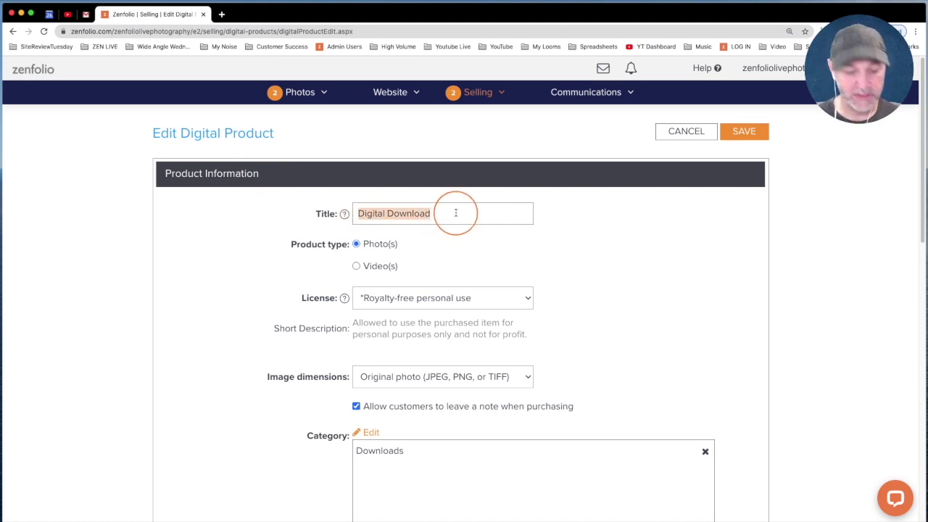
pyautogui.write('Full Gal')
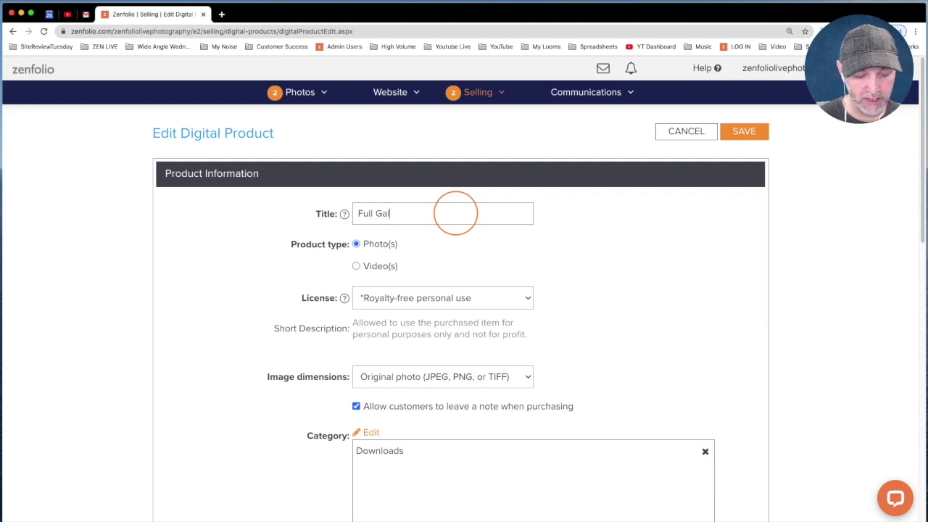
pyautogui.write('lery Down')
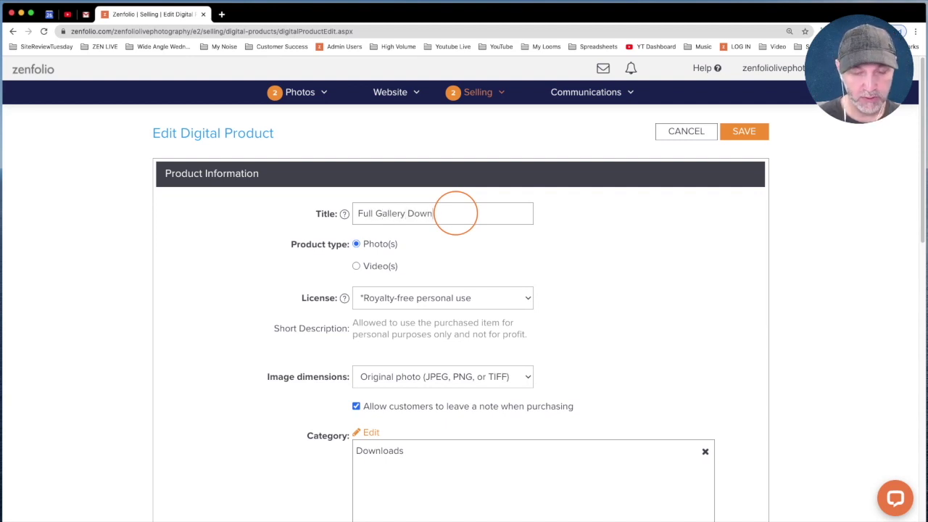
pyautogui.press('BackSpace')
pyautogui.press('super+a')
pyautogui.press('BackSpace')
# Title the new digital product "Editorial Use Full Gallery Download".
pyautogui.write('Editorial U')
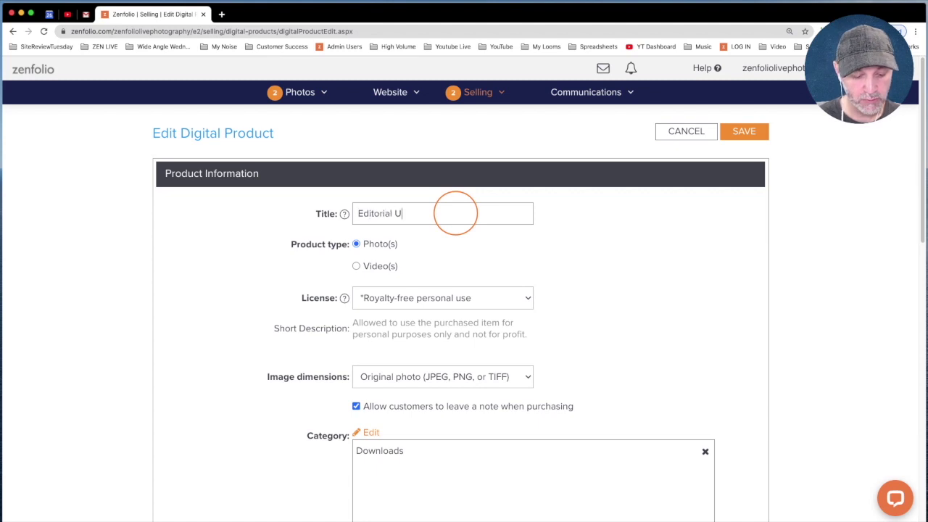
pyautogui.write('se Full ')
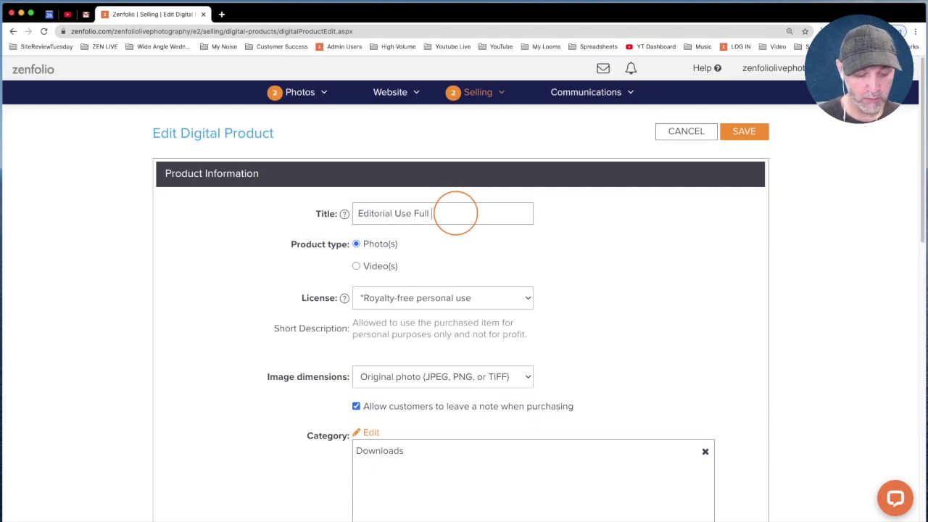
pyautogui.write('Gallery Download')
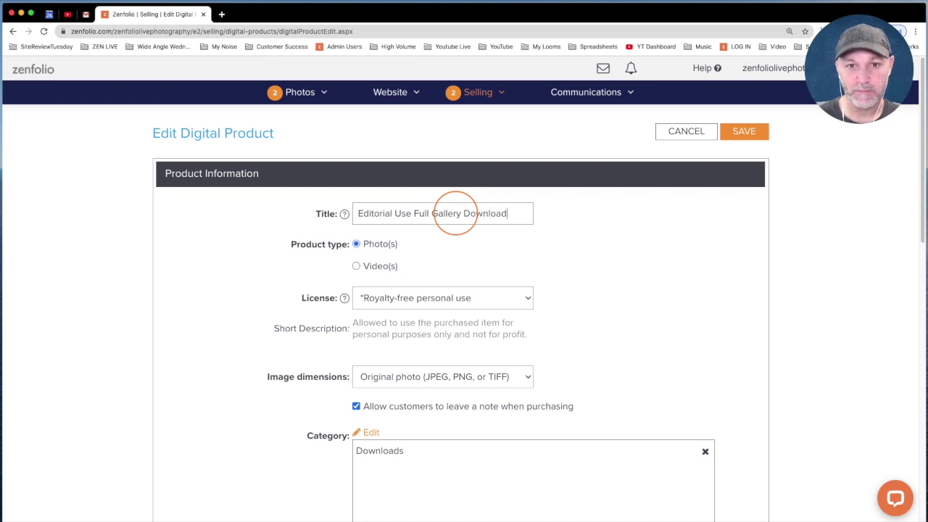
# Assign the custom "Editorial Use" license to the full gallery download product.
pyautogui.scroll(-1, 577, 251)
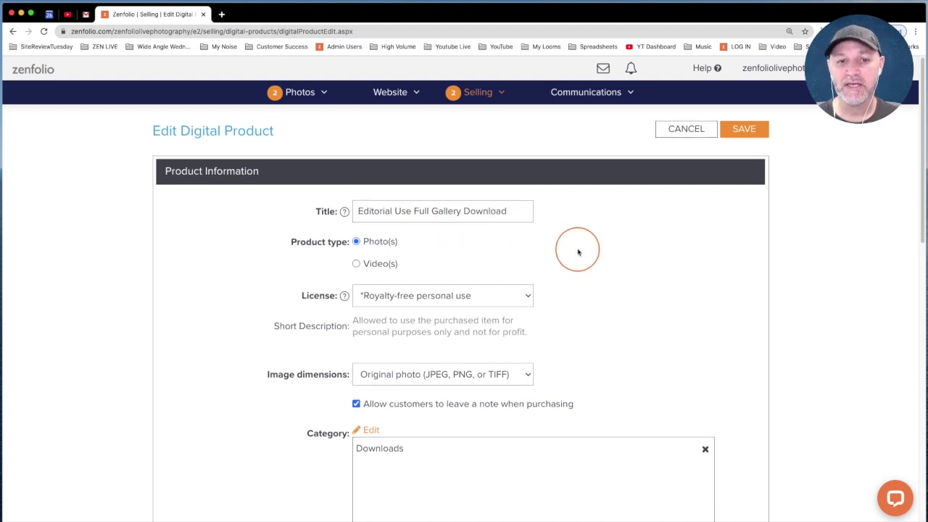
pyautogui.scroll(-1, 577, 251)
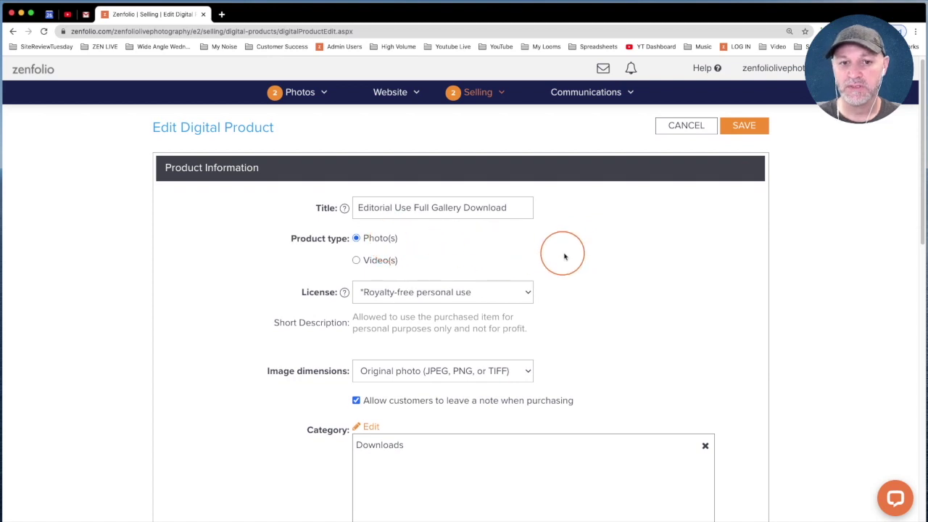
pyautogui.scroll(-2, 565, 255)
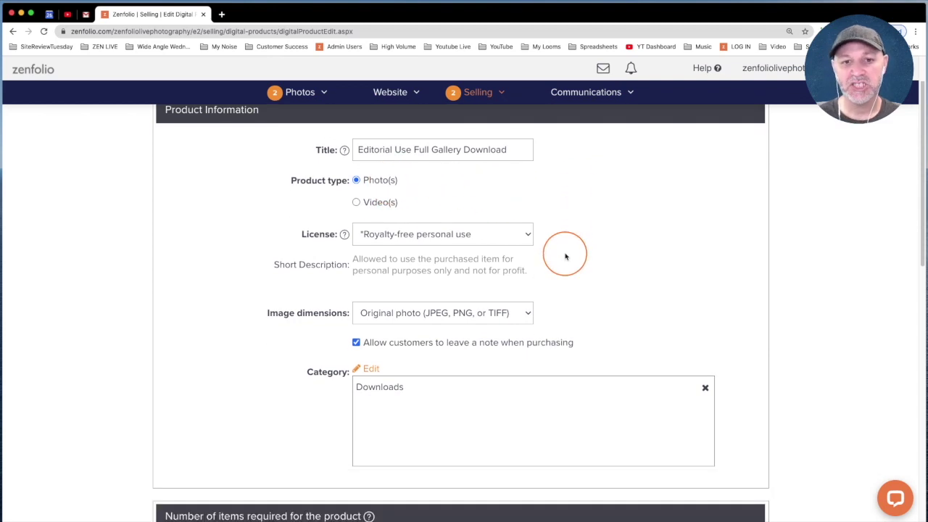
pyautogui.click(528, 235)
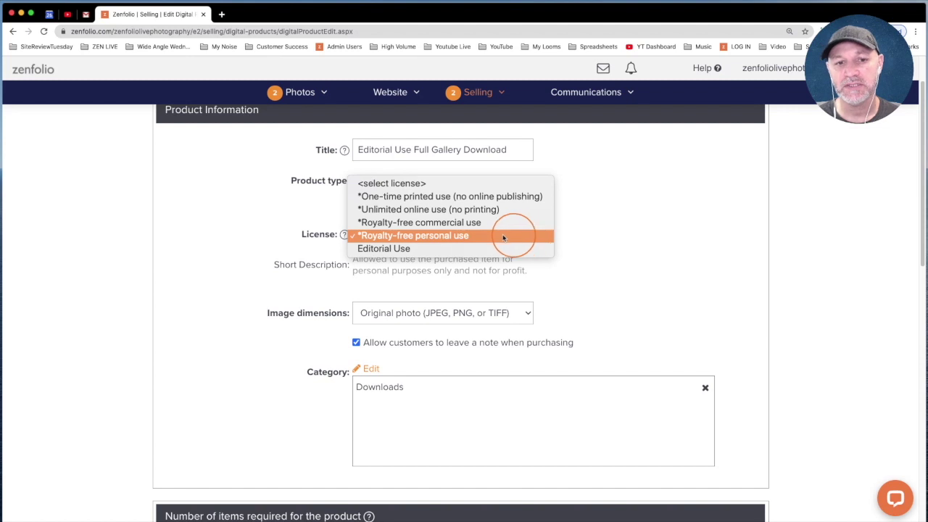
pyautogui.click(406, 248)
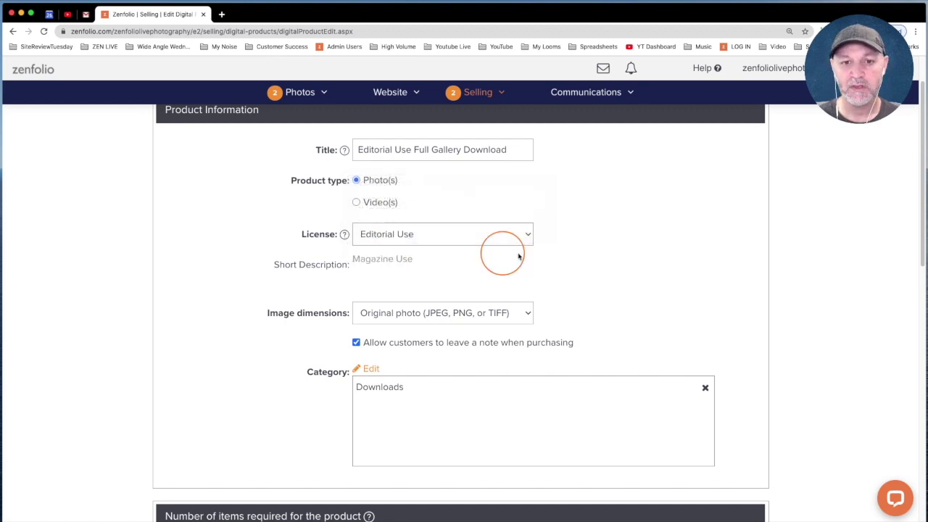
pyautogui.scroll(-3, 605, 258)
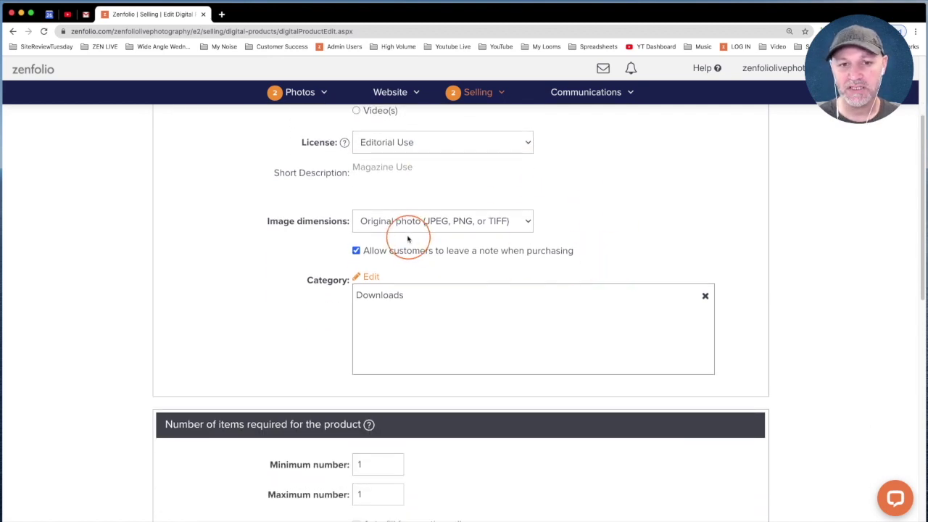
# Disallow customer notes when purchasing and set the maximum number of items for the full gallery download to 600.
pyautogui.click(410, 250)
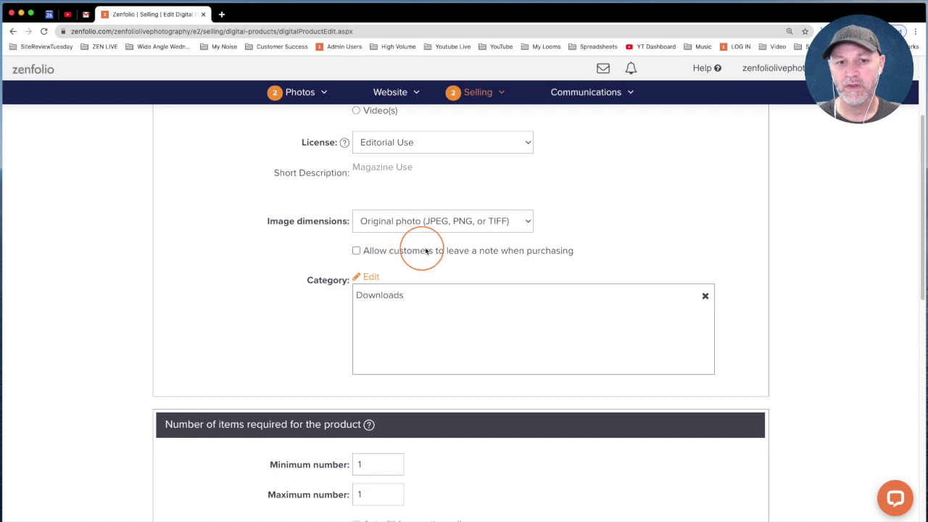
pyautogui.scroll(-2, 622, 234)
pyautogui.scroll(-2, 602, 246)
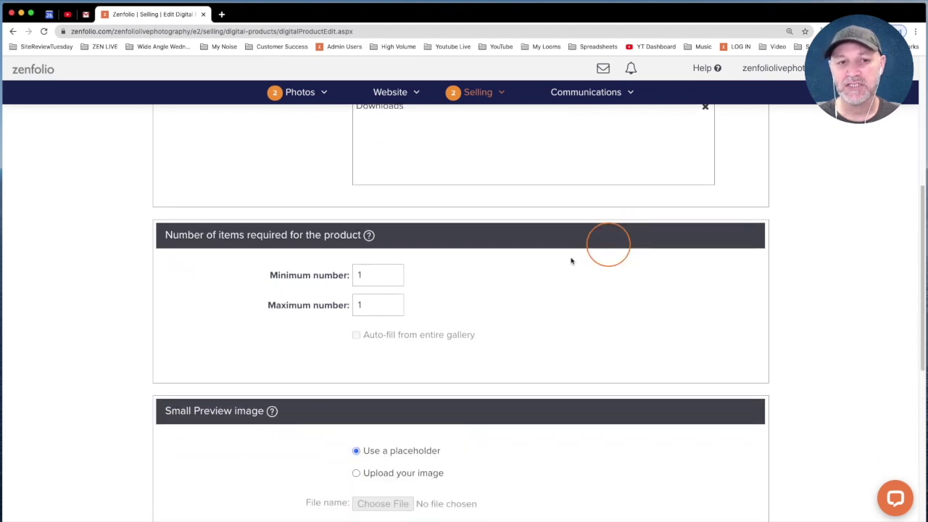
pyautogui.scroll(-1, 343, 240)
pyautogui.scroll(-1, 453, 247)
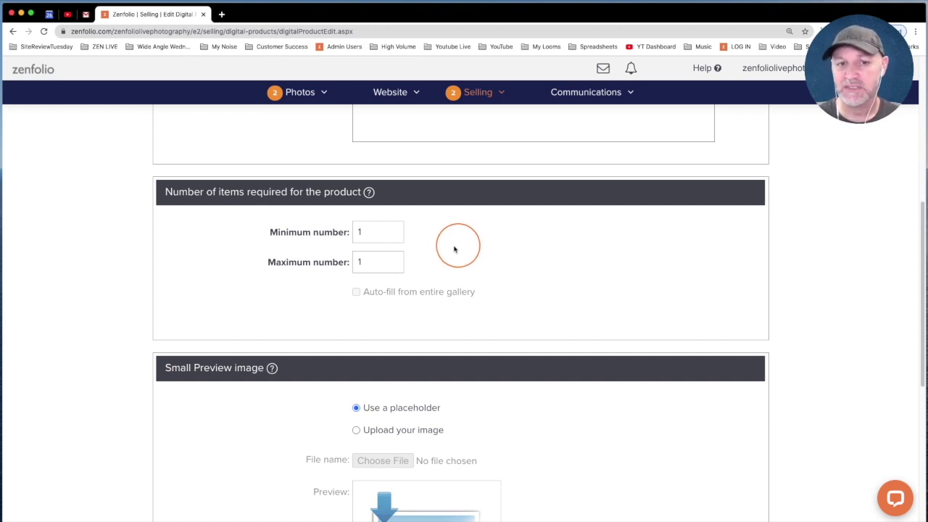
pyautogui.click(394, 263)
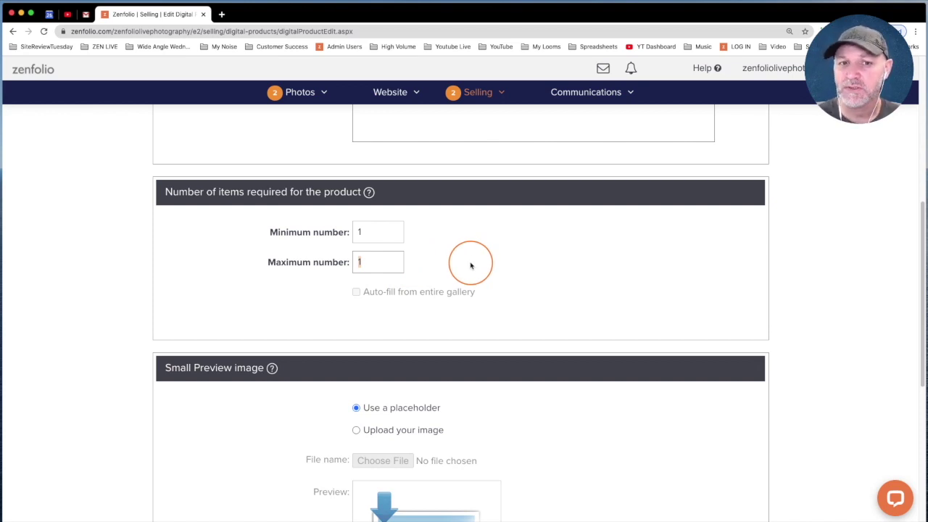
pyautogui.write('600')
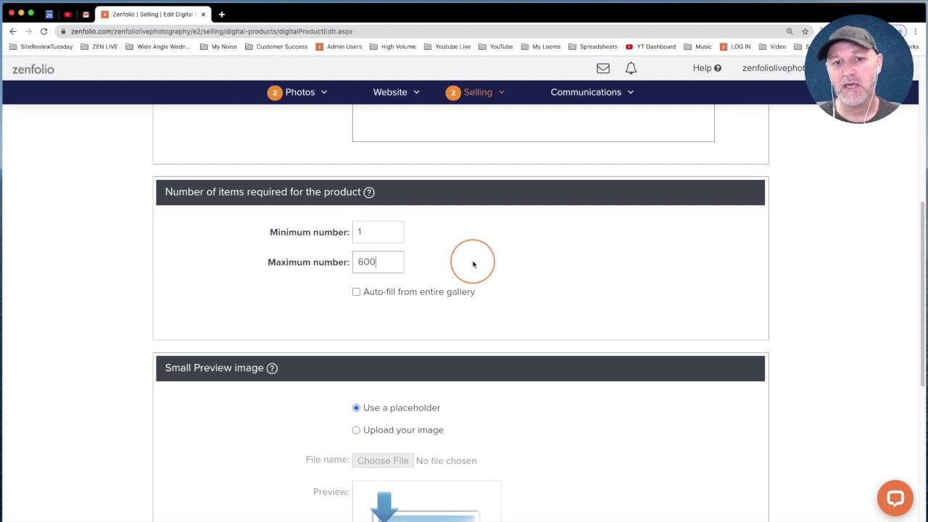
# Enable auto-fill from the entire gallery and save the full gallery download product.
pyautogui.click(356, 292)
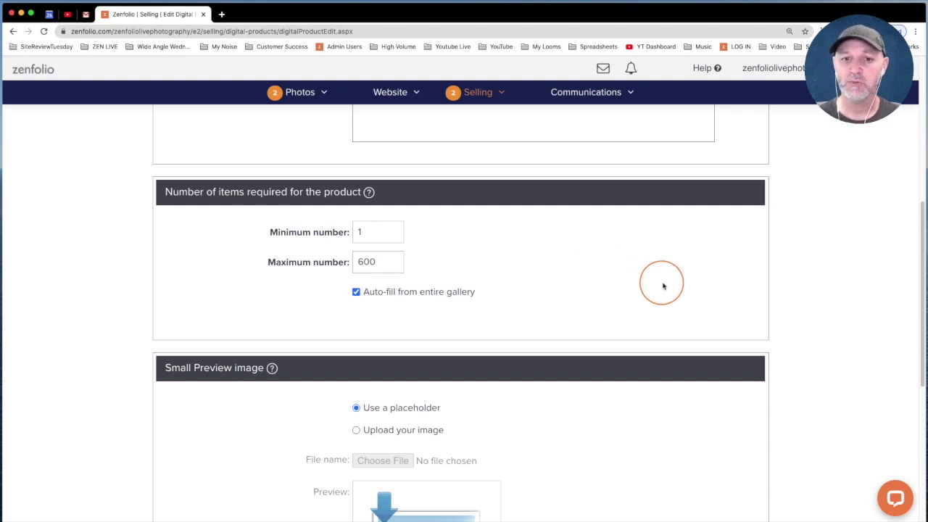
pyautogui.scroll(10, 662, 283)
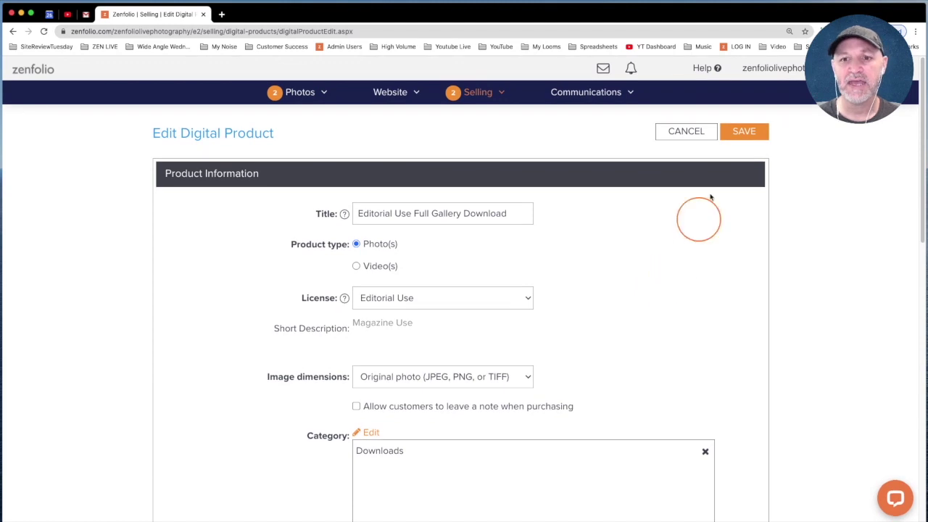
pyautogui.click(742, 133)
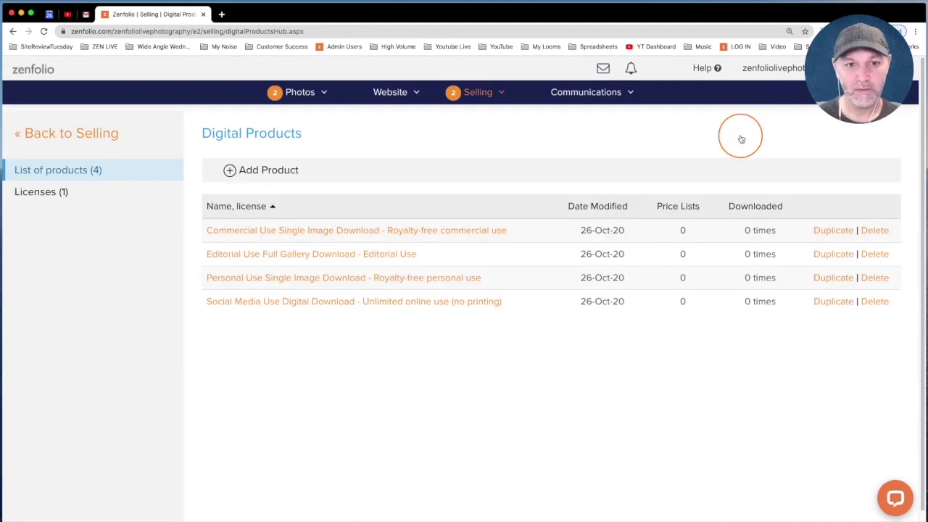
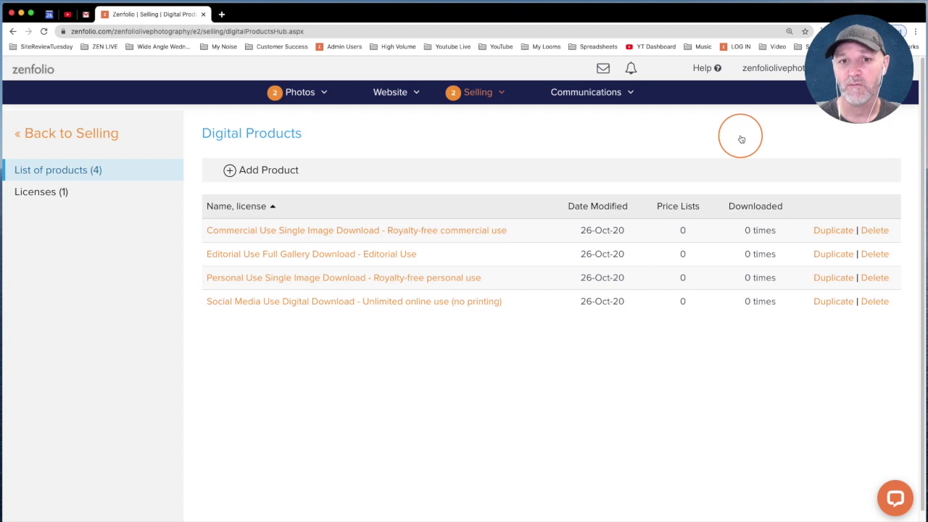
# Create a blank price list from the selling dashboard and rename it "Digital Products Demo".
pyautogui.click(474, 93)
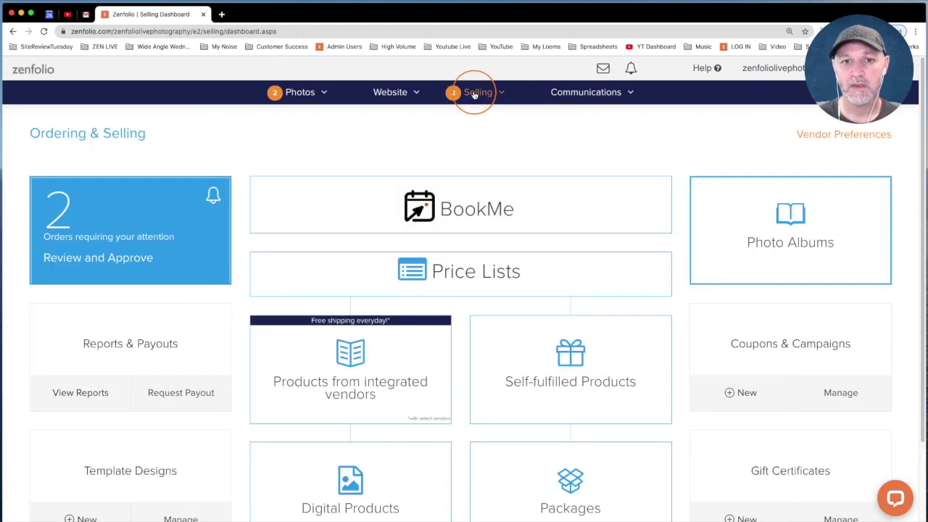
pyautogui.click(479, 277)
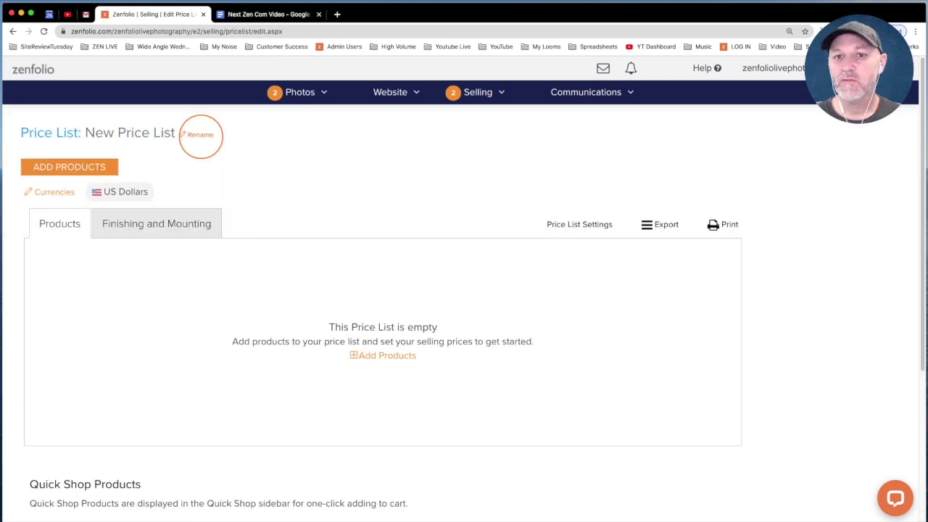
pyautogui.click(198, 134)
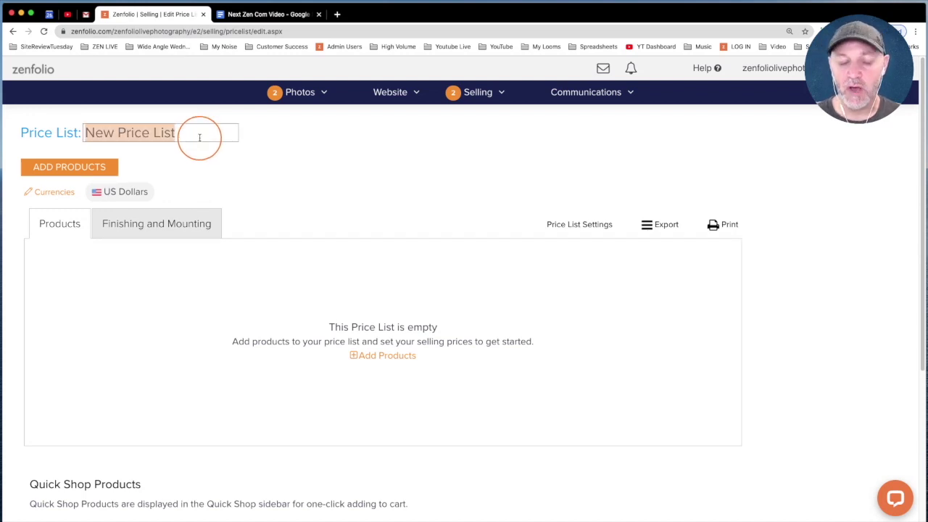
pyautogui.write('Digita')
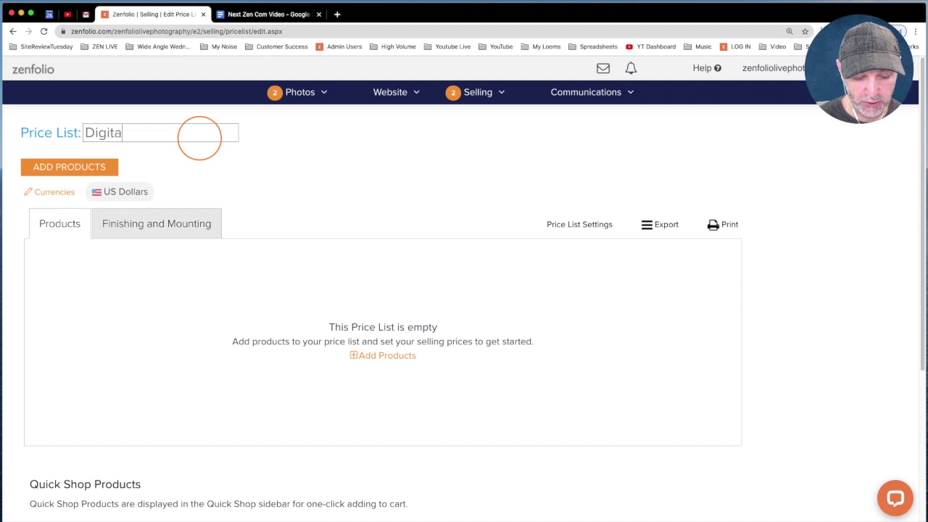
pyautogui.write('l Products ')
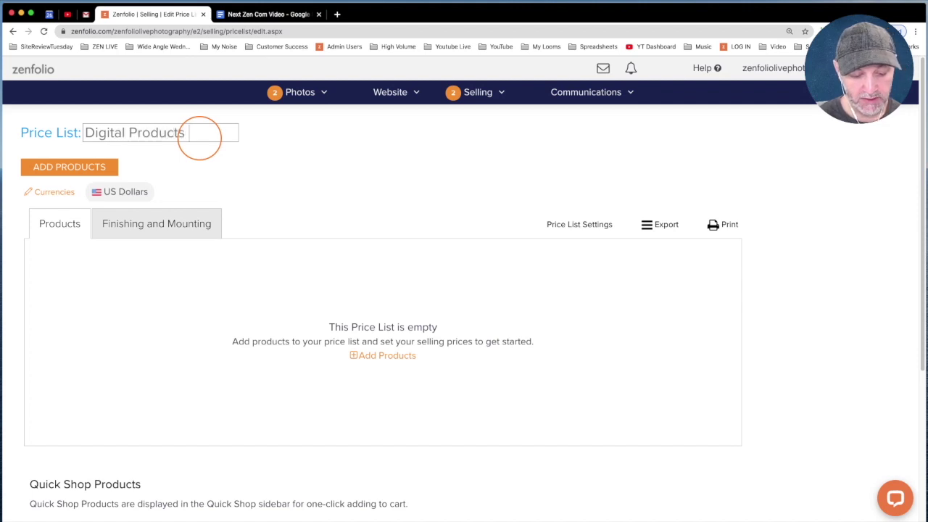
pyautogui.write('Demo')
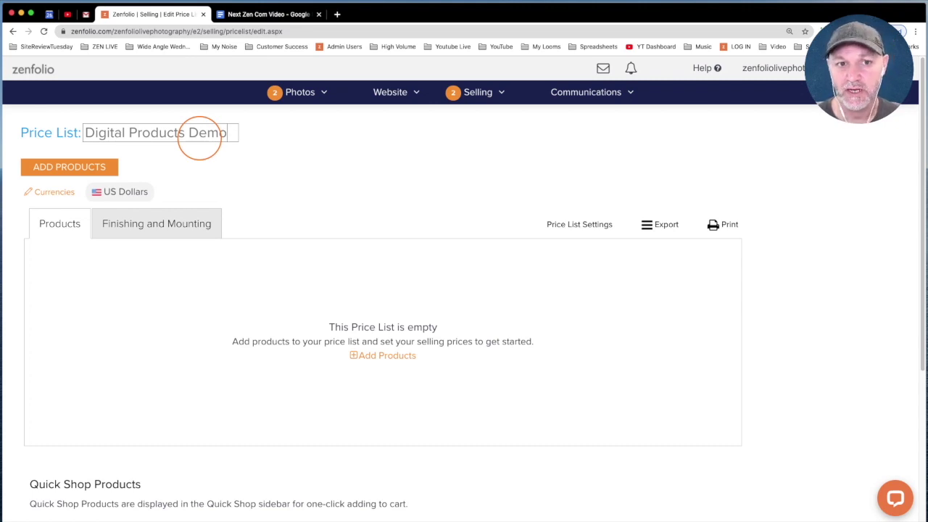
pyautogui.click(316, 167)
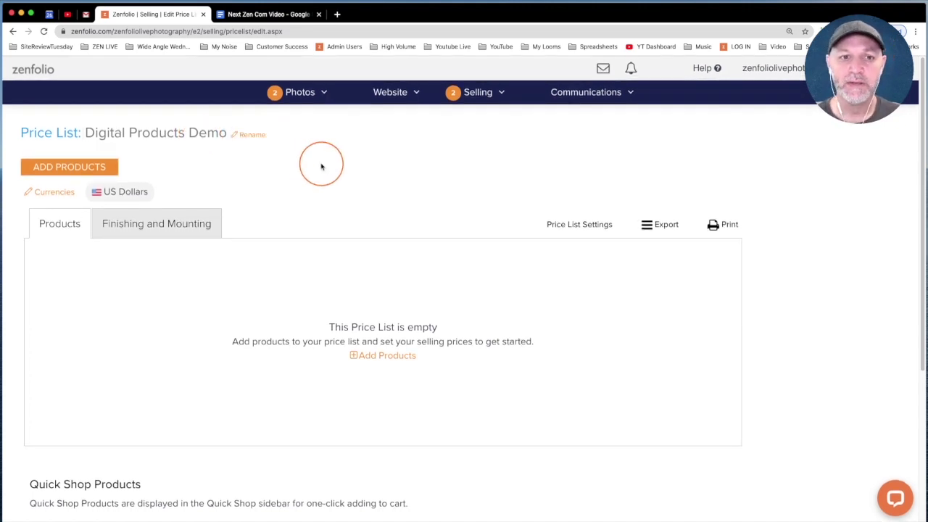
# Start adding products to the price list, limiting the shop to the vendor A Good Photographer and opening its Downloads category.
pyautogui.click(103, 171)
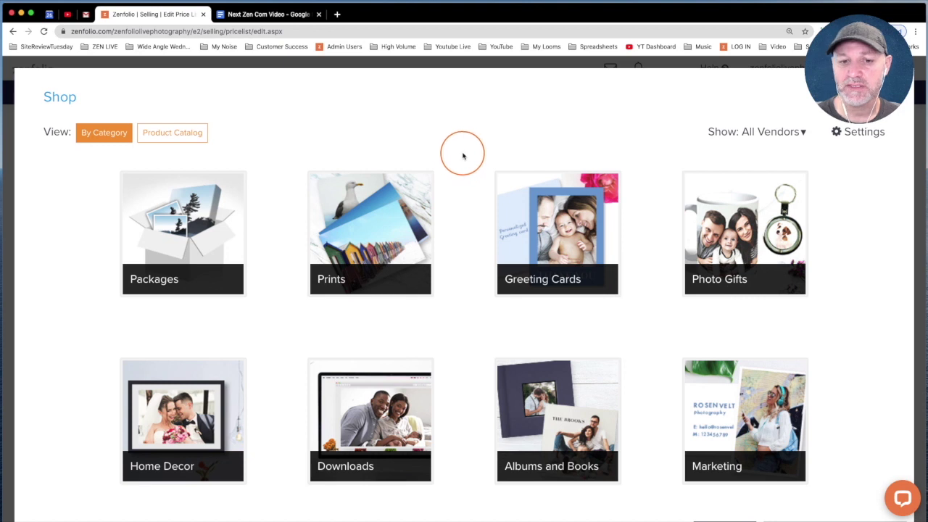
pyautogui.click(773, 133)
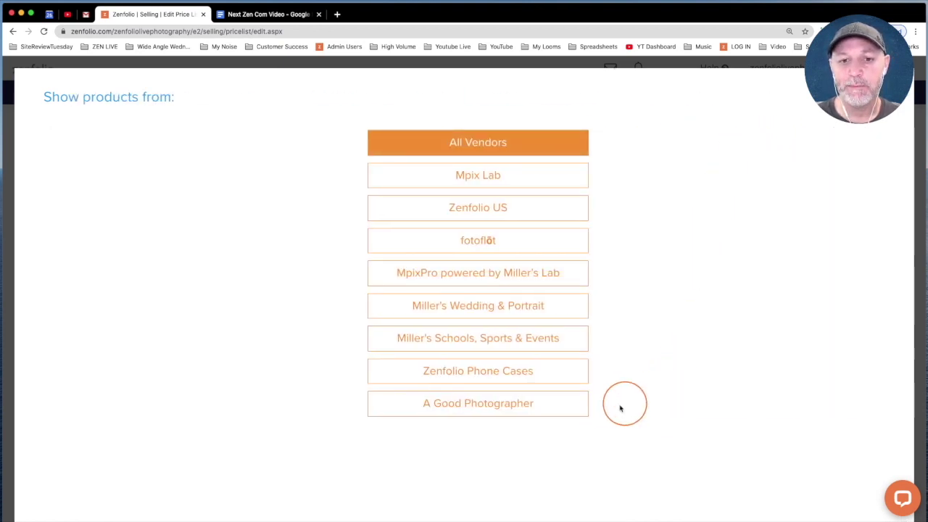
pyautogui.click(570, 410)
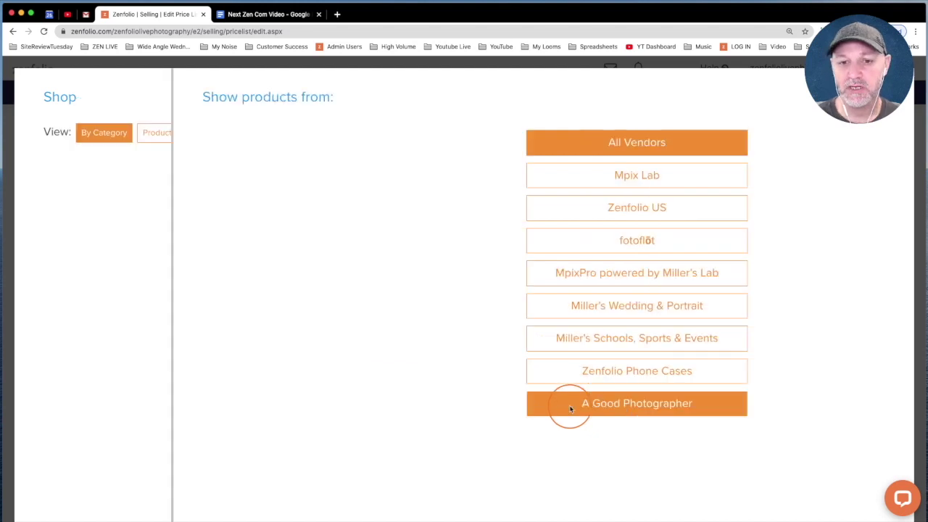
pyautogui.click(574, 339)
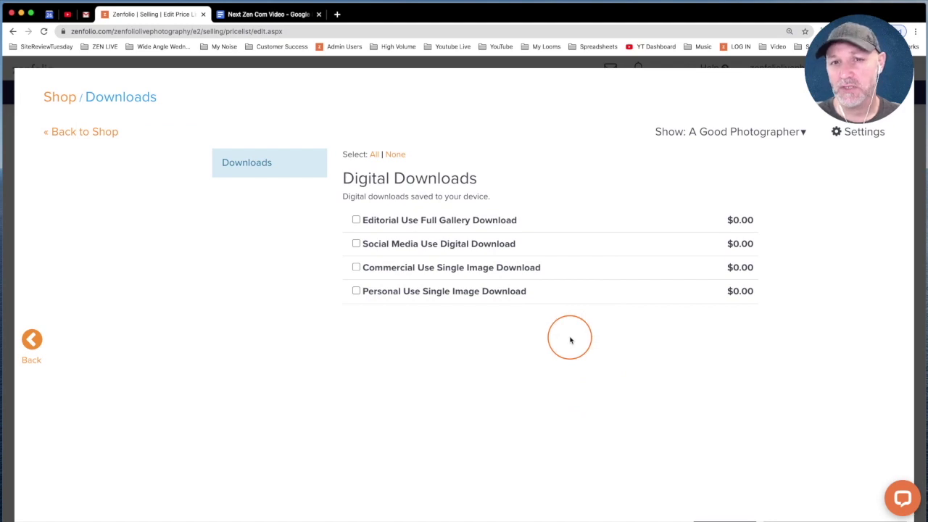
# Add the editorial, social media, commercial and personal use downloads to the price list.
pyautogui.click(356, 221)
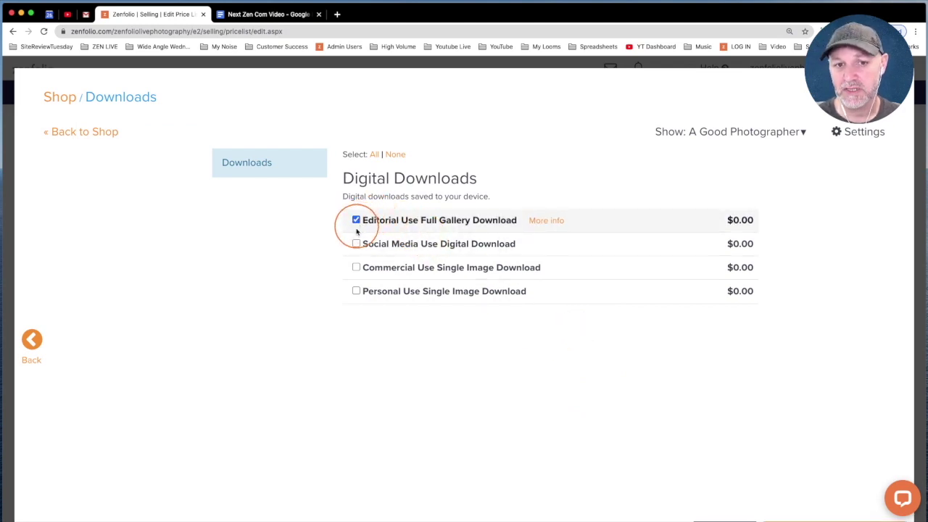
pyautogui.click(356, 243)
pyautogui.click(356, 267)
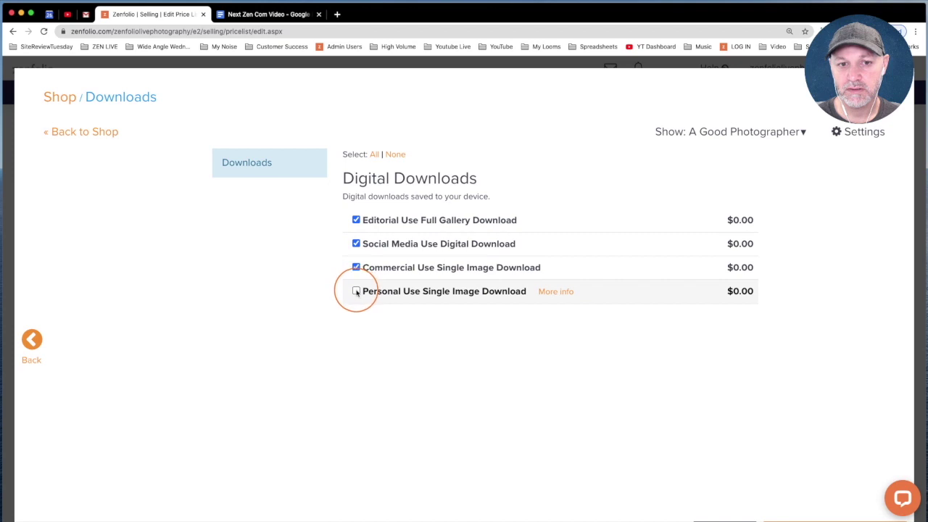
pyautogui.click(356, 290)
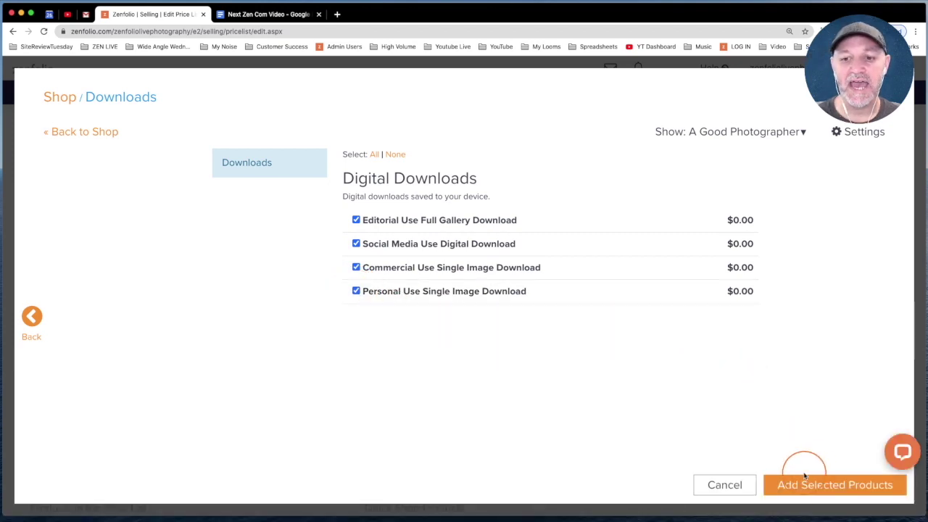
pyautogui.click(808, 486)
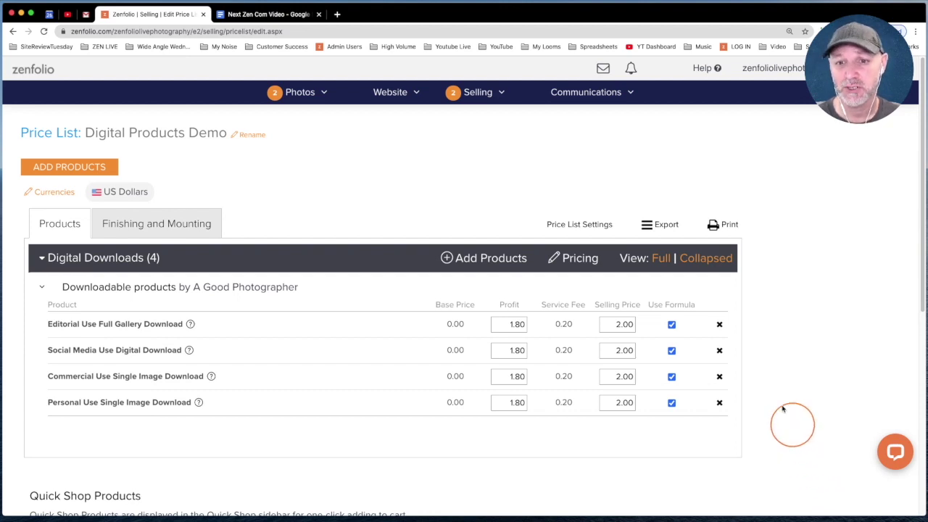
# Set the selling price to 800 for the Editorial Use Full Gallery Download and 10 for the Social Media Use Digital Download.
pyautogui.doubleClick(621, 324)
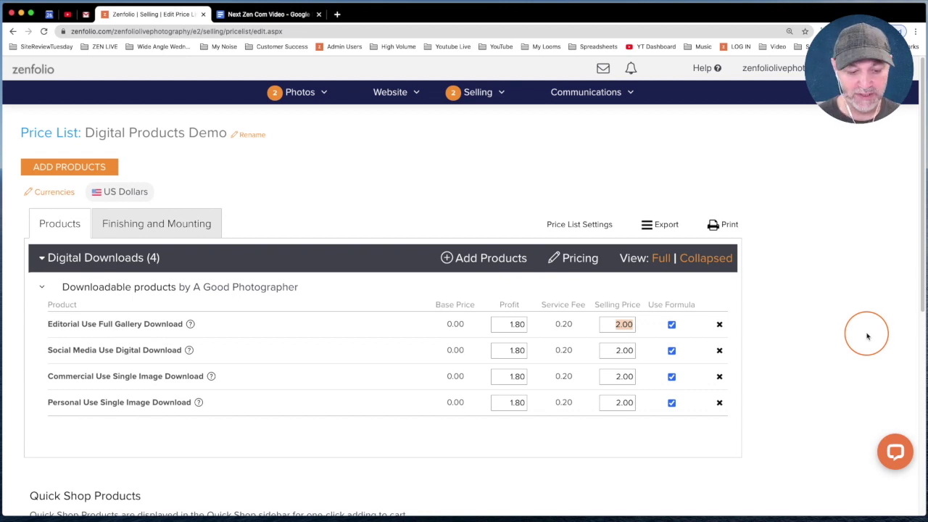
pyautogui.write('800')
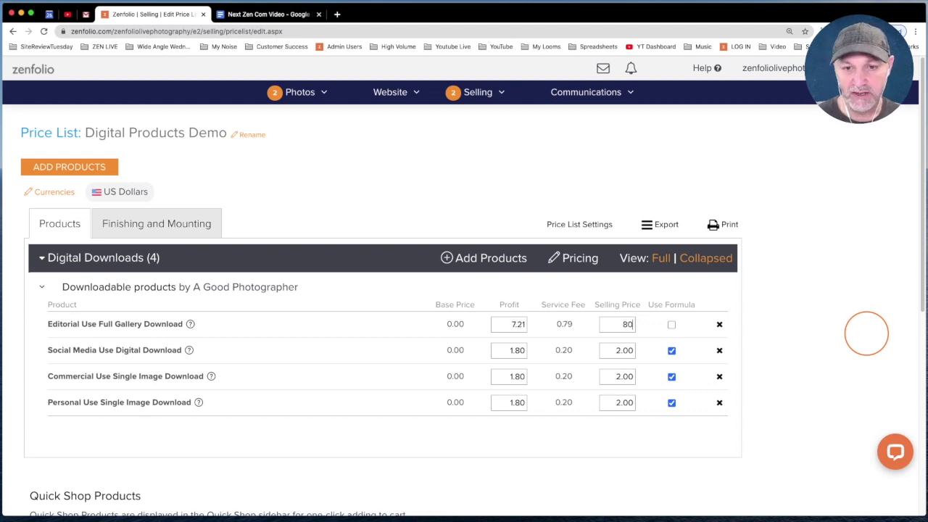
pyautogui.doubleClick(627, 350)
pyautogui.write('10')
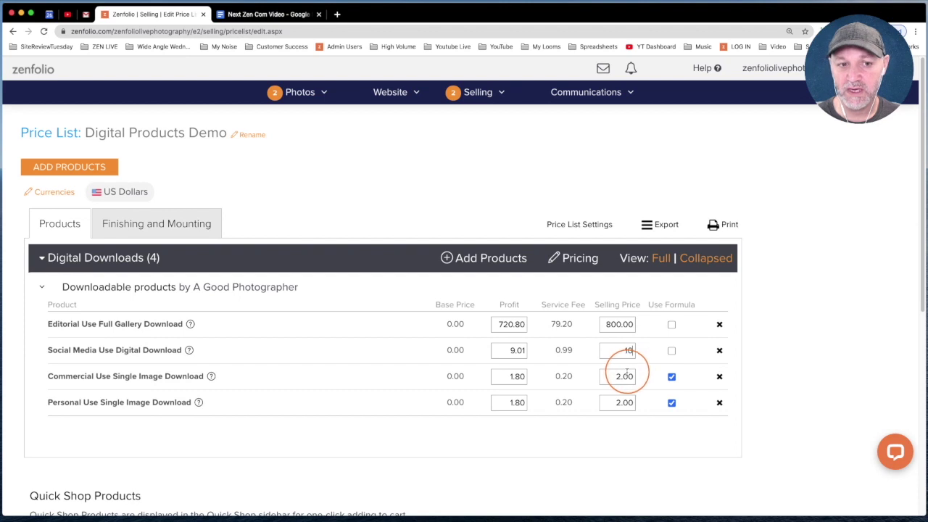
# Set the selling price to 400 for the Commercial Use Single Image Download and 35 for the Personal Use Single Image Download.
pyautogui.doubleClick(622, 376)
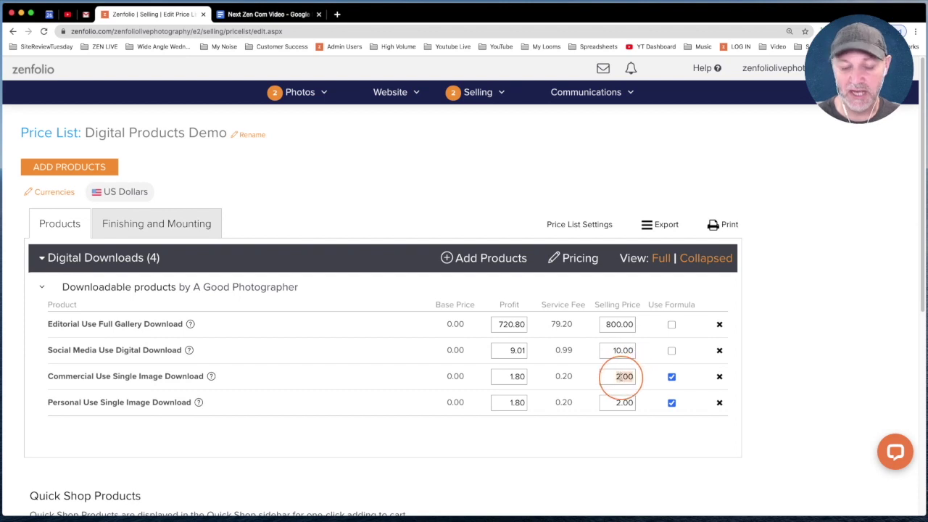
pyautogui.write('400')
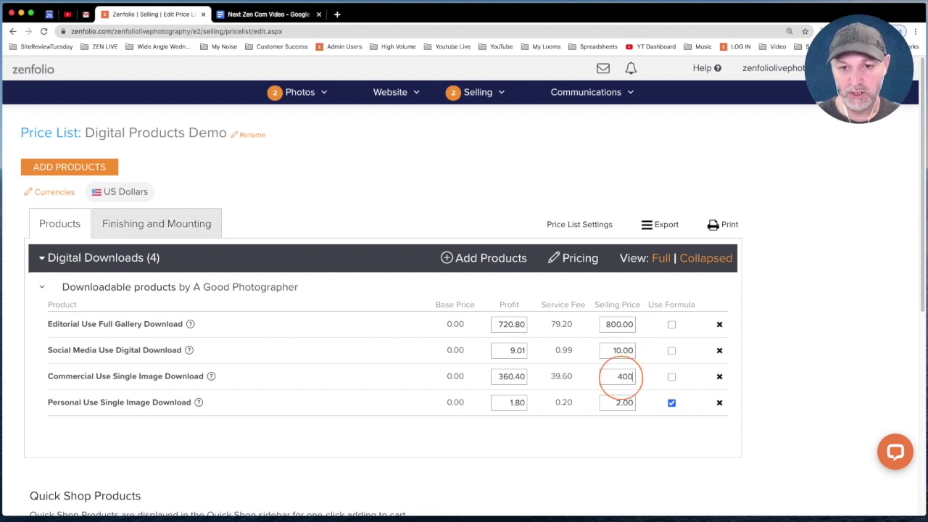
pyautogui.doubleClick(618, 403)
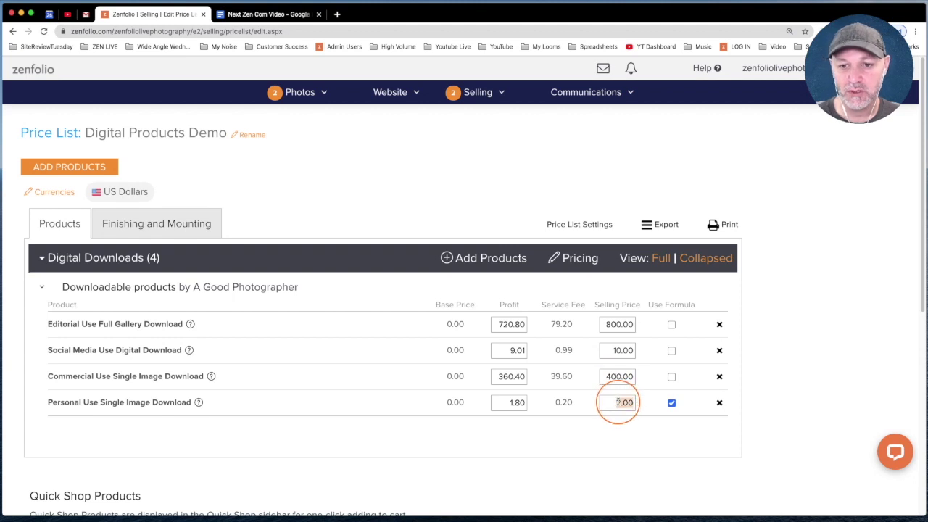
pyautogui.write('35')
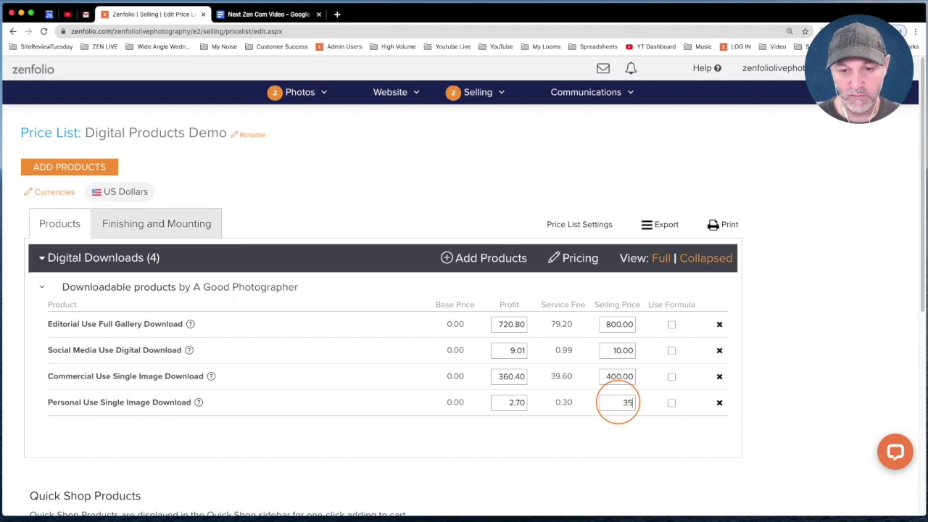
pyautogui.click(794, 375)
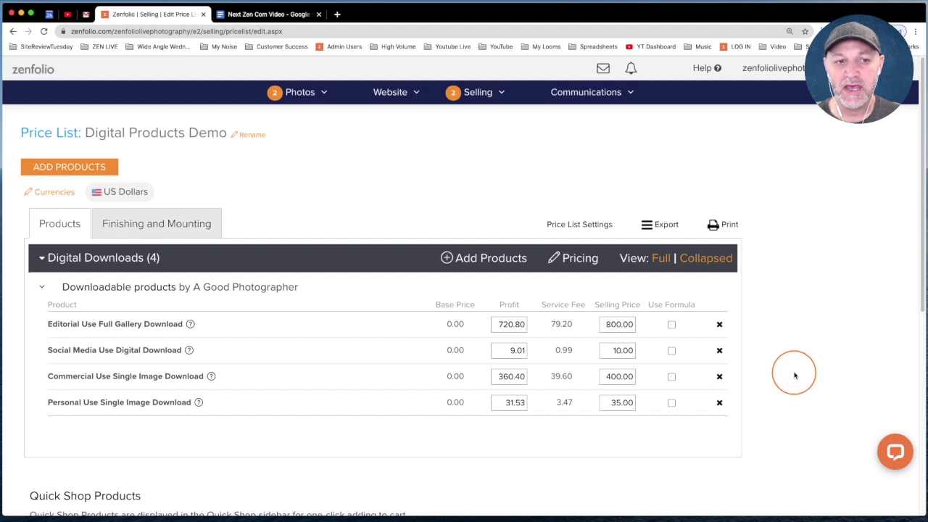
# Finish editing the Digital Products Demo price list and return to the overview of price lists.
pyautogui.scroll(-2, 793, 370)
pyautogui.scroll(-7, 794, 364)
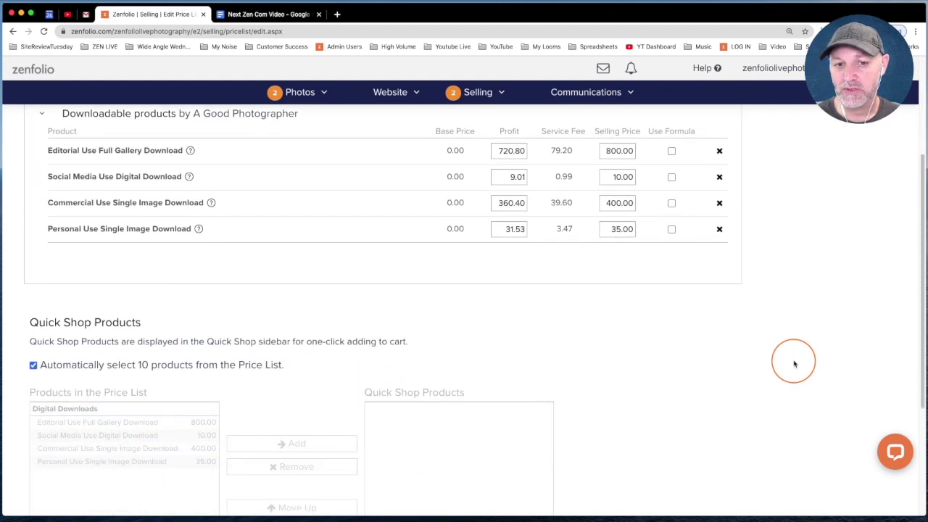
pyautogui.click(742, 439)
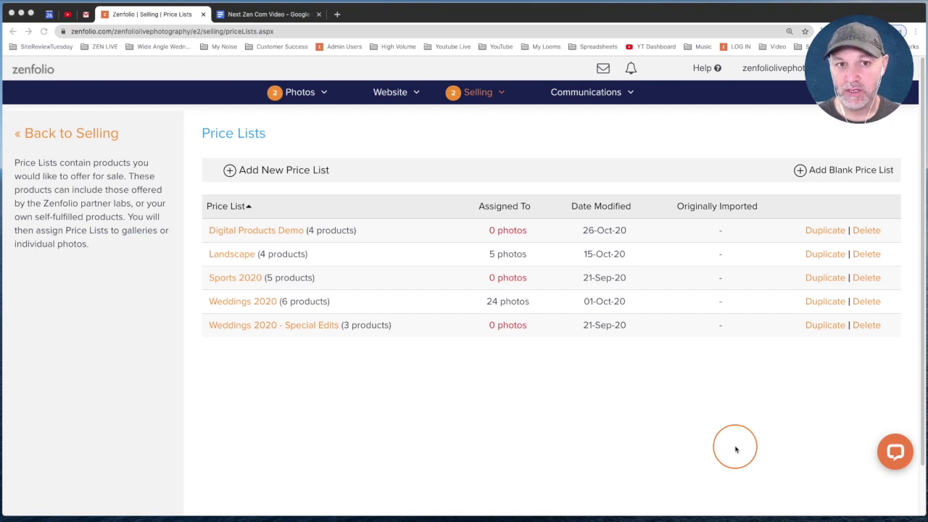
# Allow ordering from the Digital Products Demo price list on the Landscapes gallery and save the pricing.
pyautogui.click(300, 99)
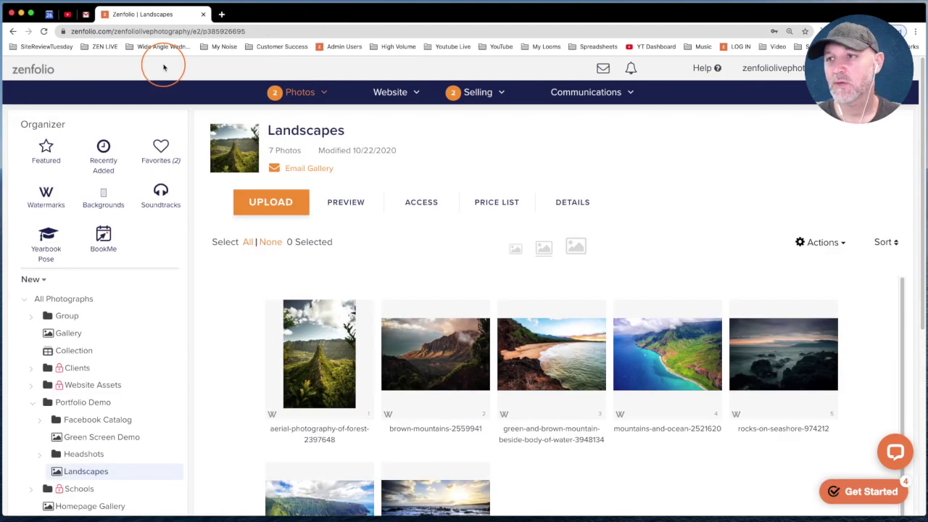
pyautogui.click(89, 473)
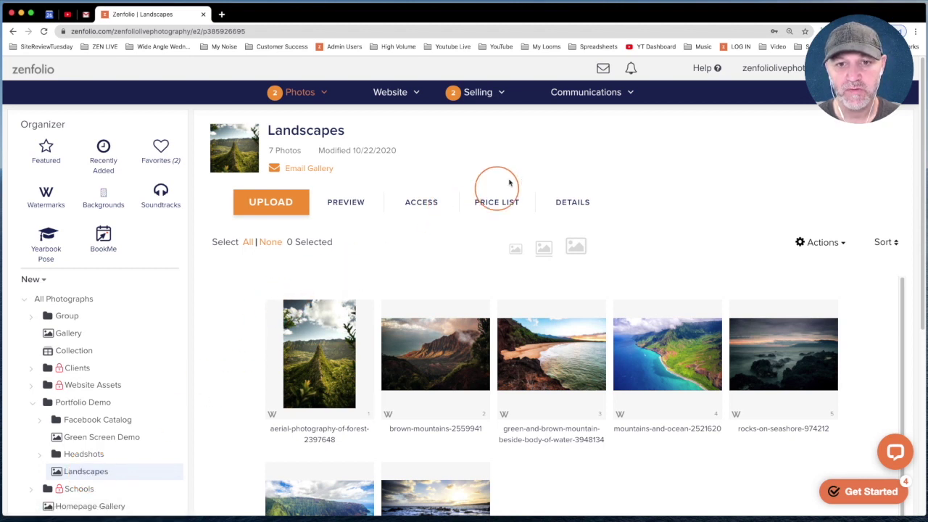
pyautogui.click(498, 205)
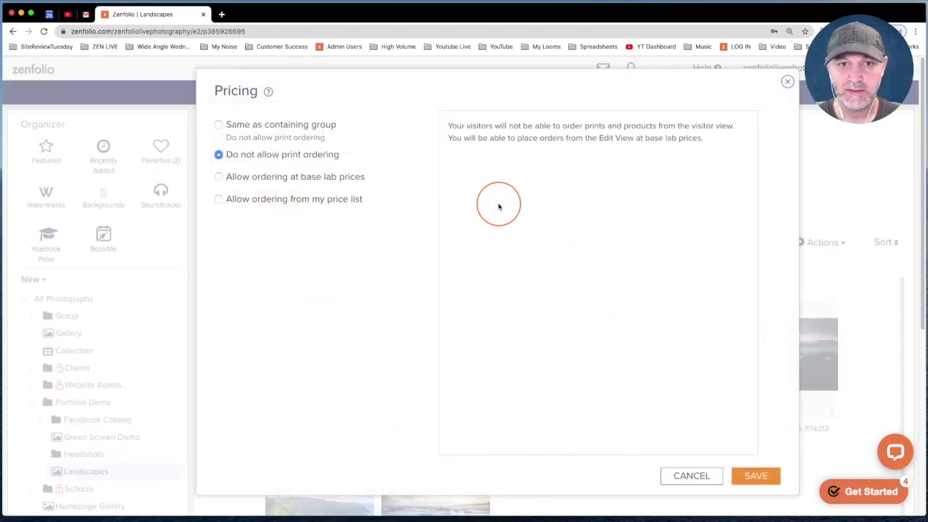
pyautogui.click(219, 200)
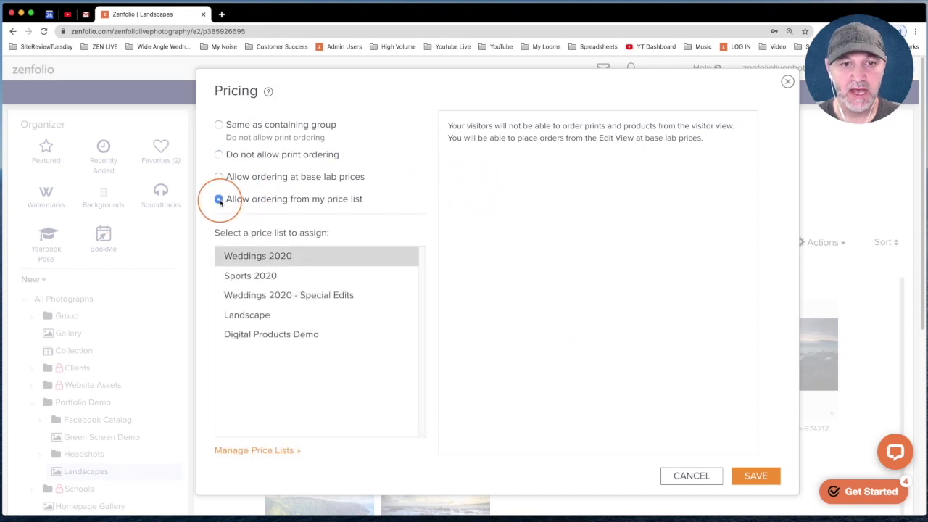
pyautogui.click(280, 345)
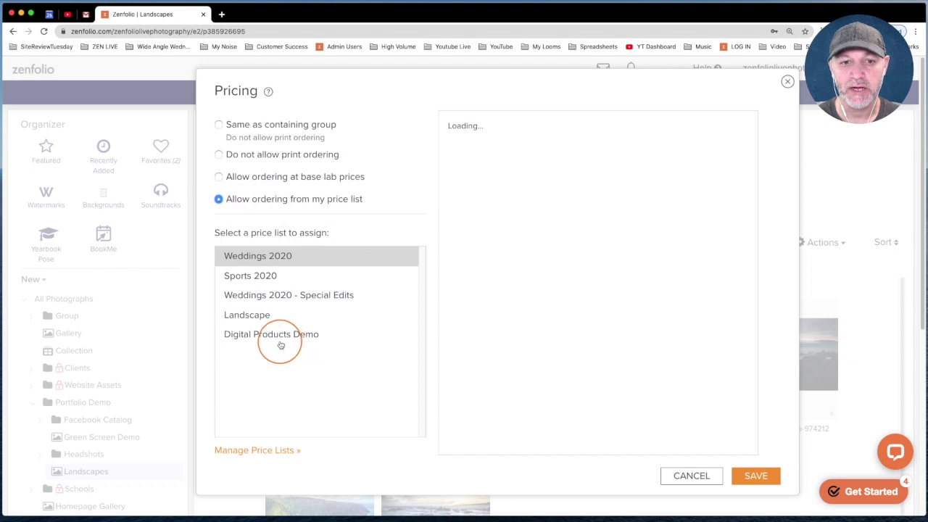
pyautogui.click(764, 484)
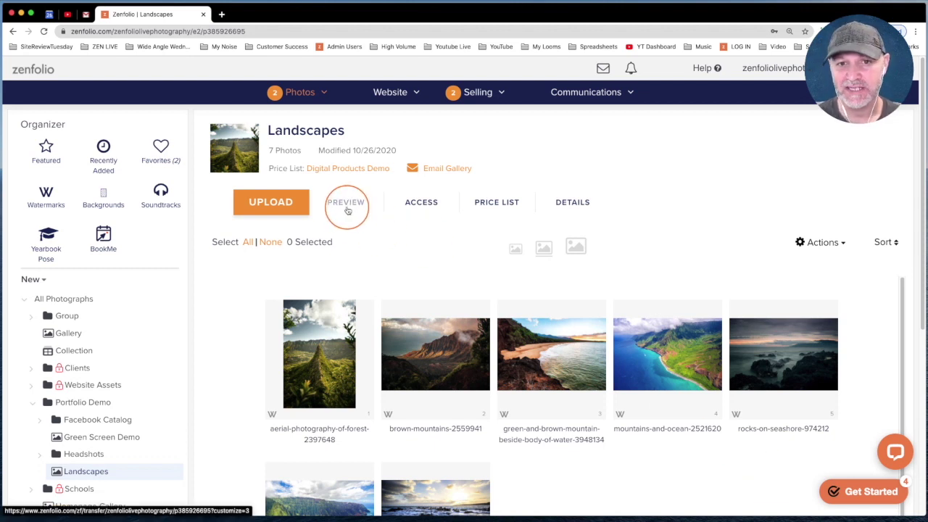
# Copy the Landscapes gallery link from its sharing settings and open it in an incognito window.
pyautogui.click(416, 207)
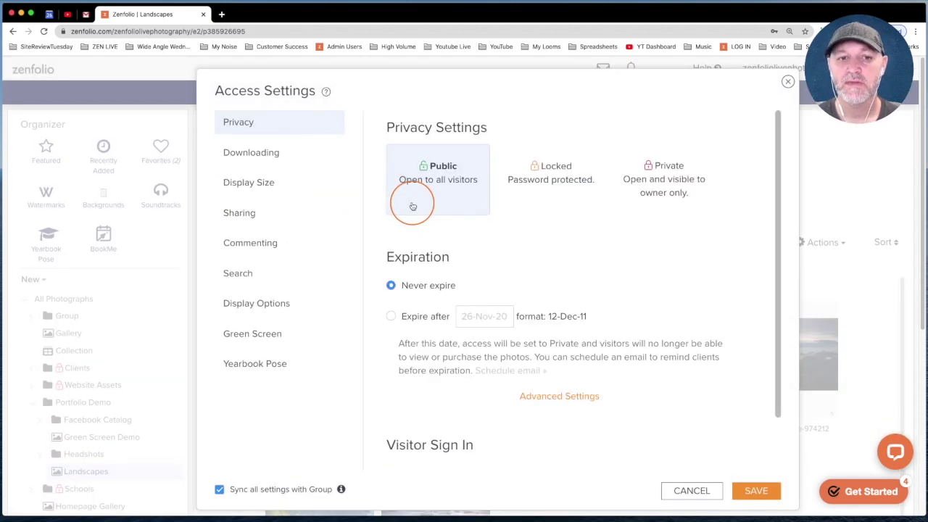
pyautogui.click(250, 215)
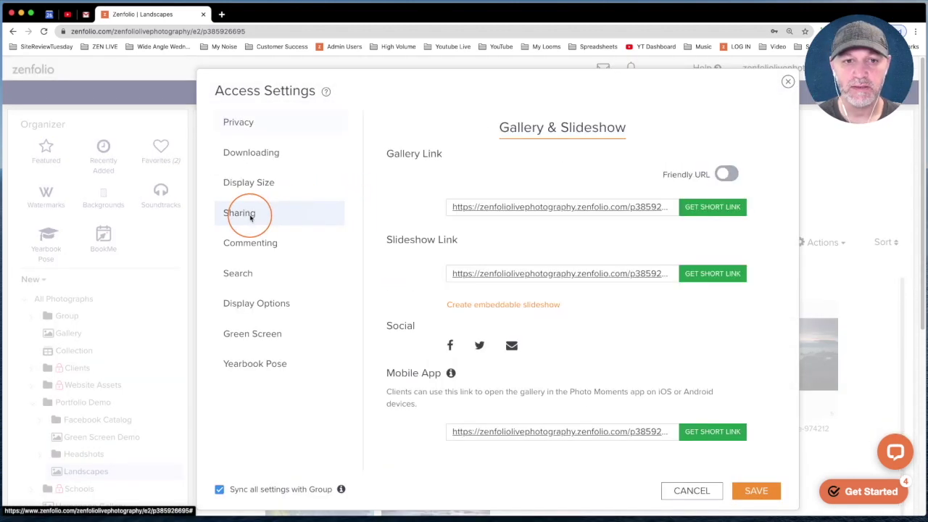
pyautogui.click(527, 210)
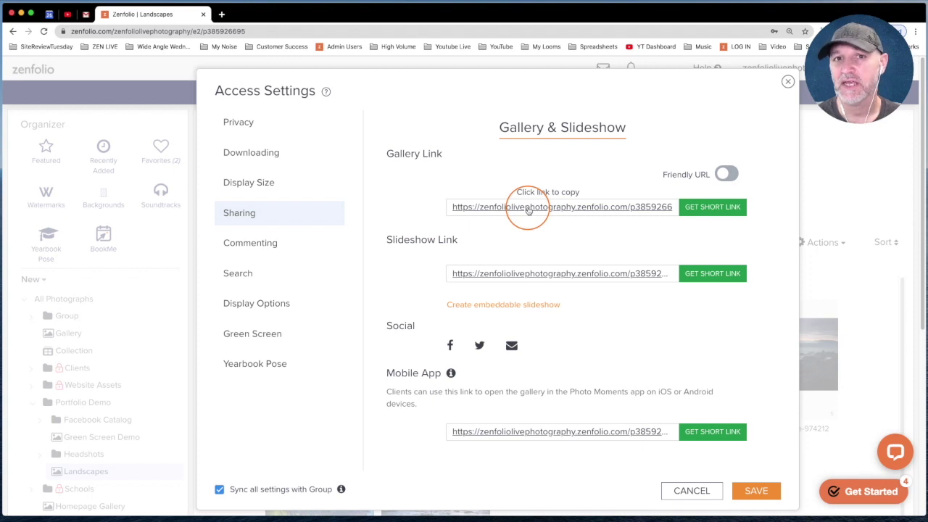
pyautogui.press('super+shift+n')
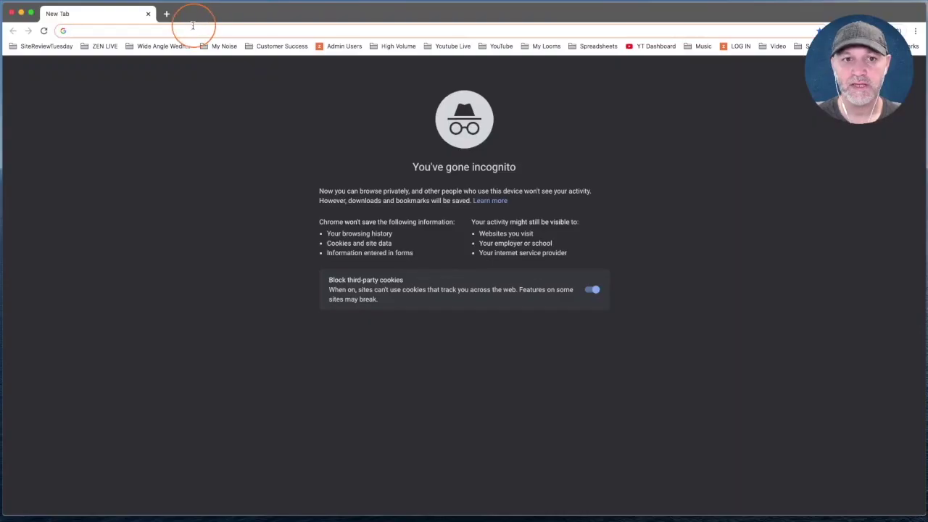
pyautogui.write('https://zenfoliolivephotography.zenfolio.com/p385926695')
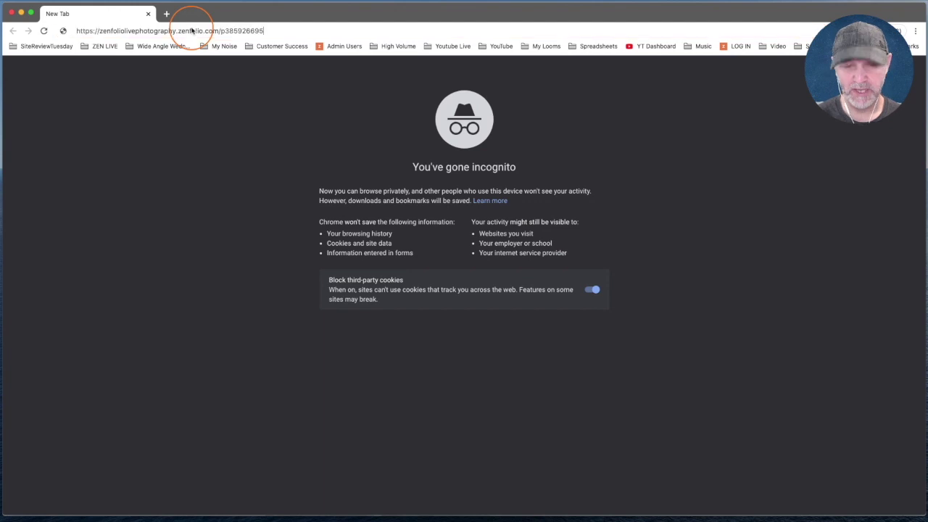
pyautogui.press('Return')
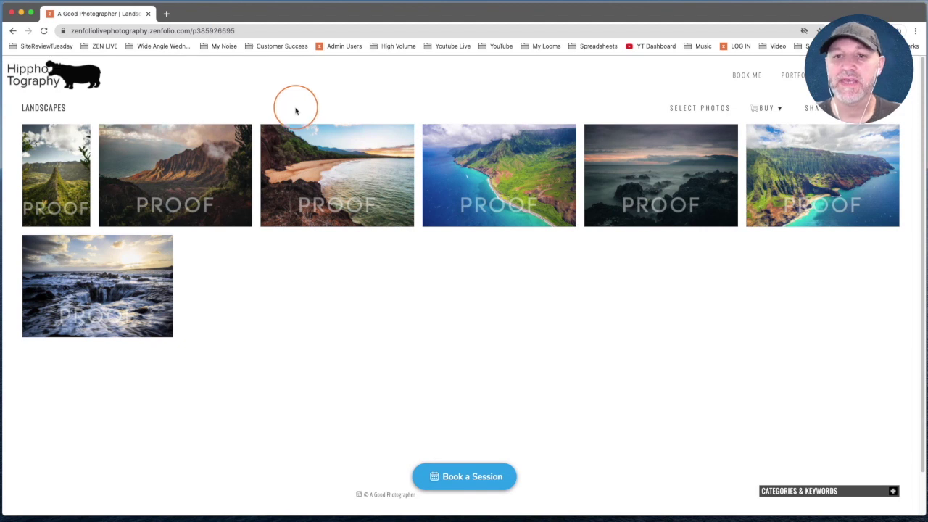
# Add the Editorial Use Full Gallery Download and the forest photo's Commercial Use Single Image Download to the cart, and open the cart.
pyautogui.click(79, 166)
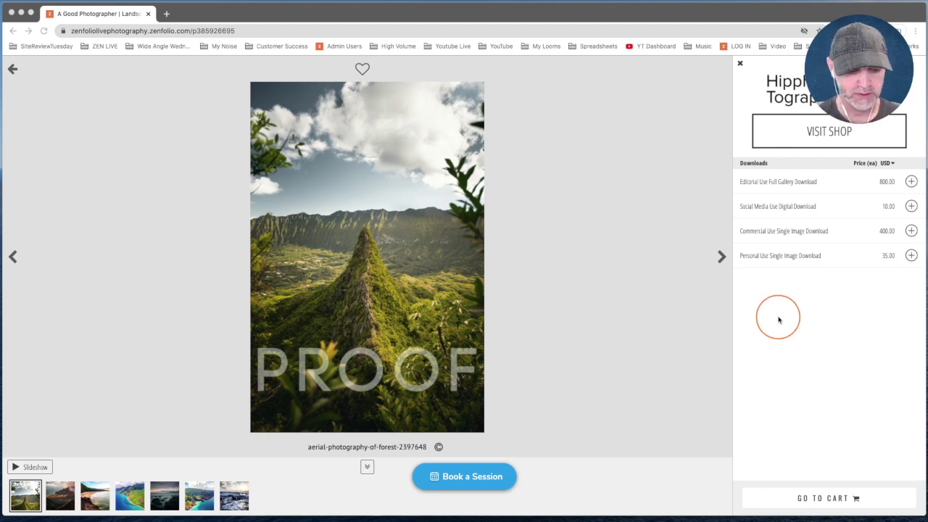
pyautogui.click(911, 181)
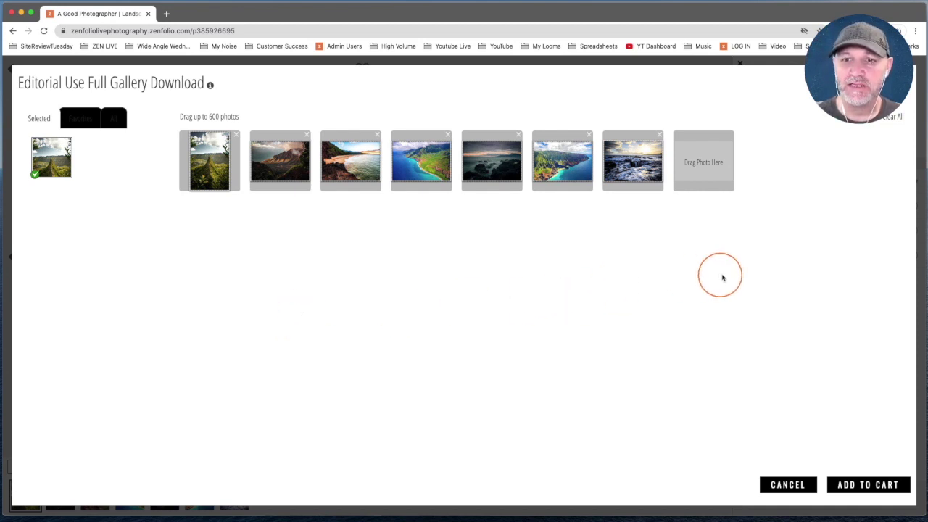
pyautogui.click(853, 485)
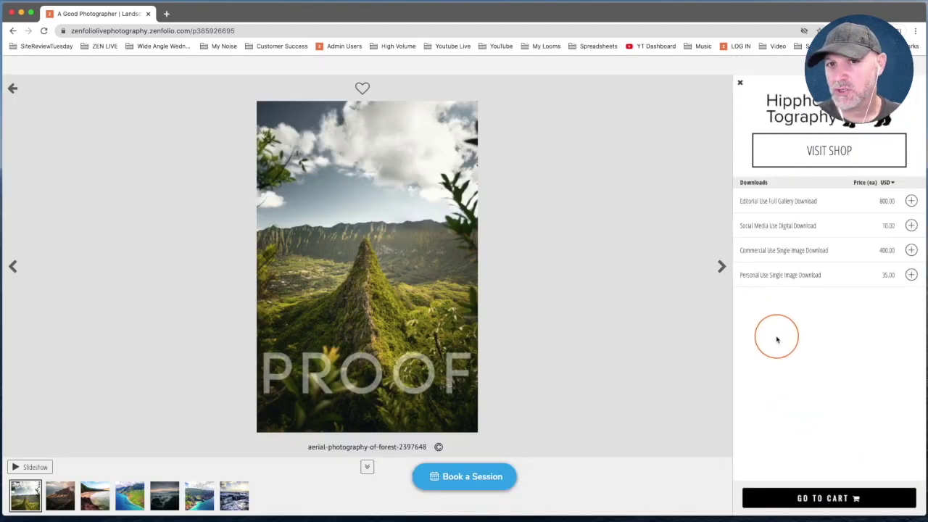
pyautogui.click(911, 250)
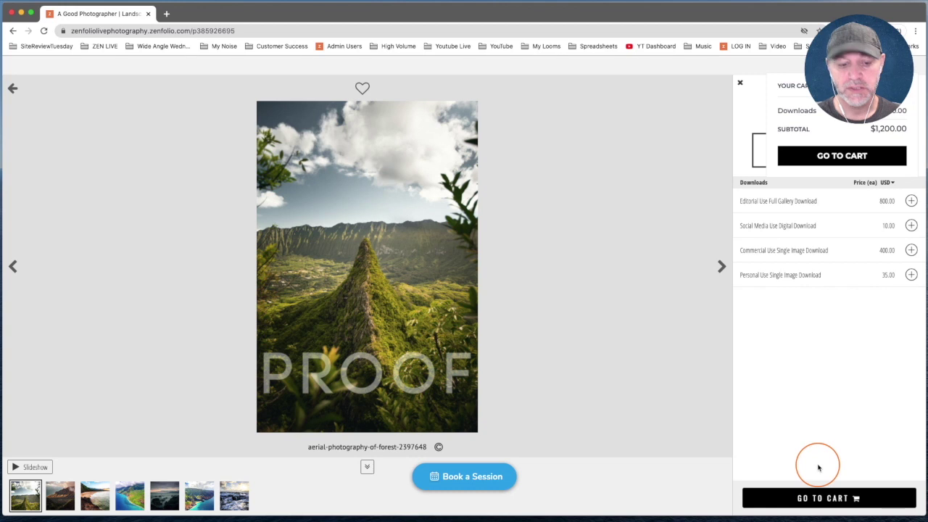
pyautogui.click(820, 499)
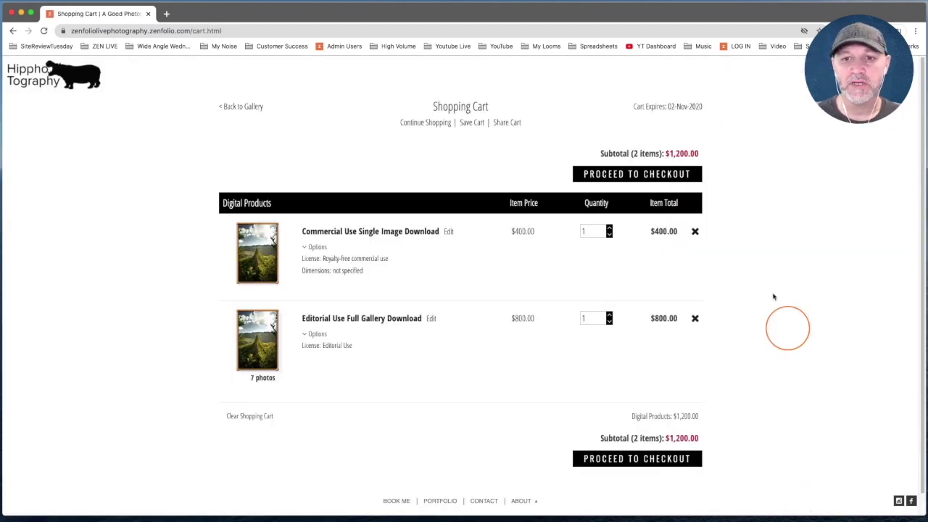
# Check out as a guest and accept the editorial use and royalty-free commercial use license agreements.
pyautogui.click(661, 181)
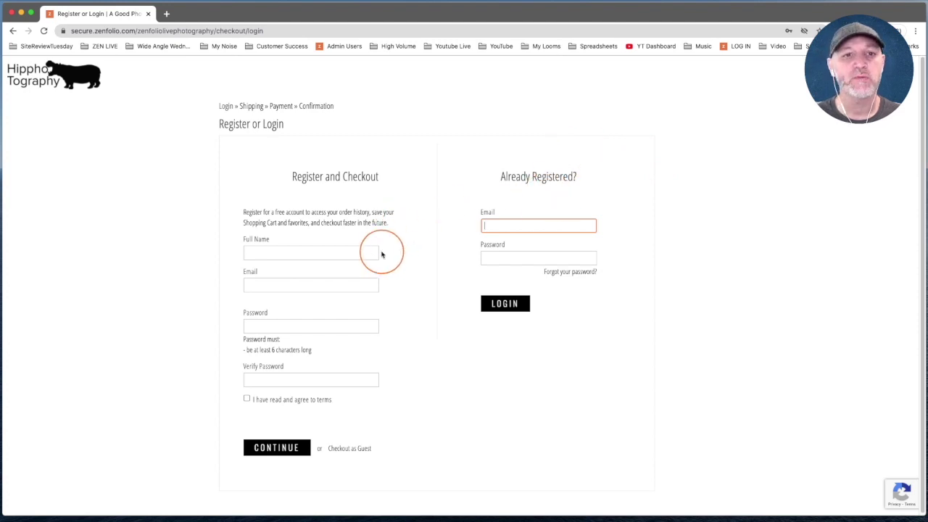
pyautogui.click(349, 450)
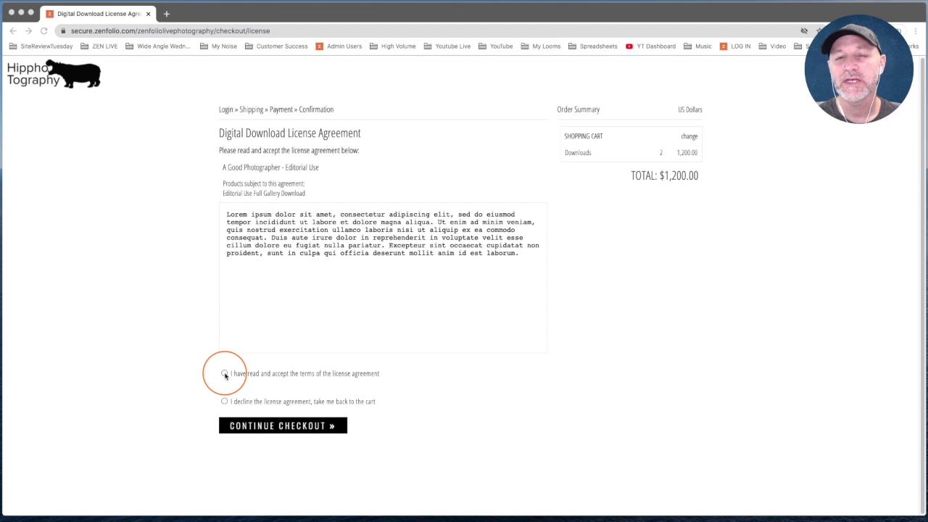
pyautogui.click(225, 374)
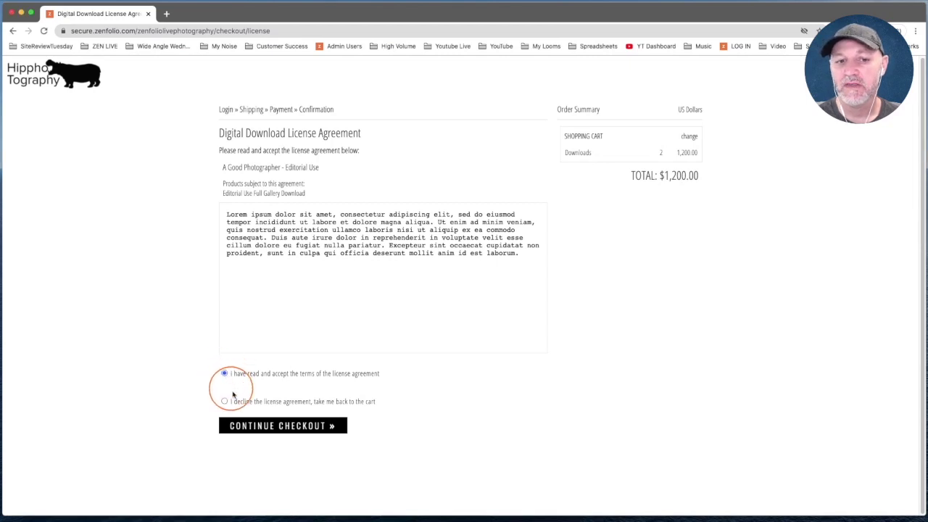
pyautogui.click(255, 426)
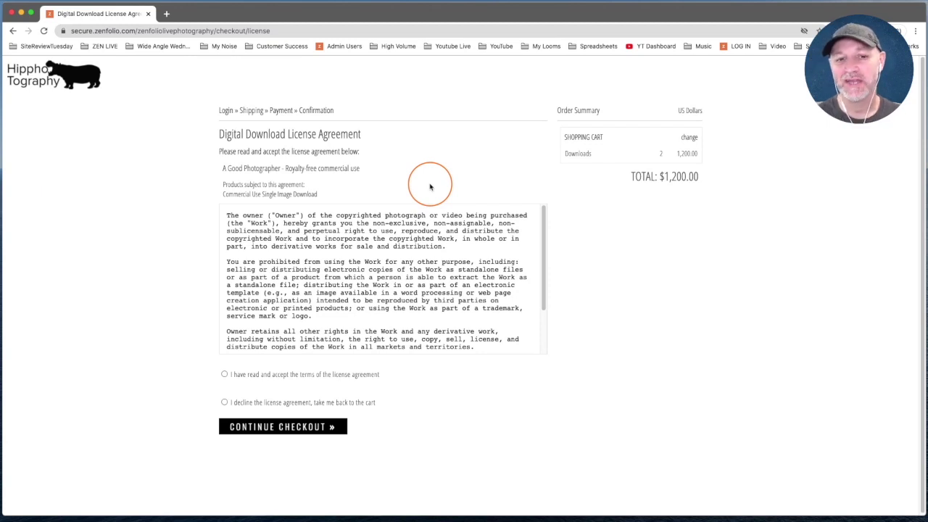
pyautogui.click(255, 375)
pyautogui.click(265, 426)
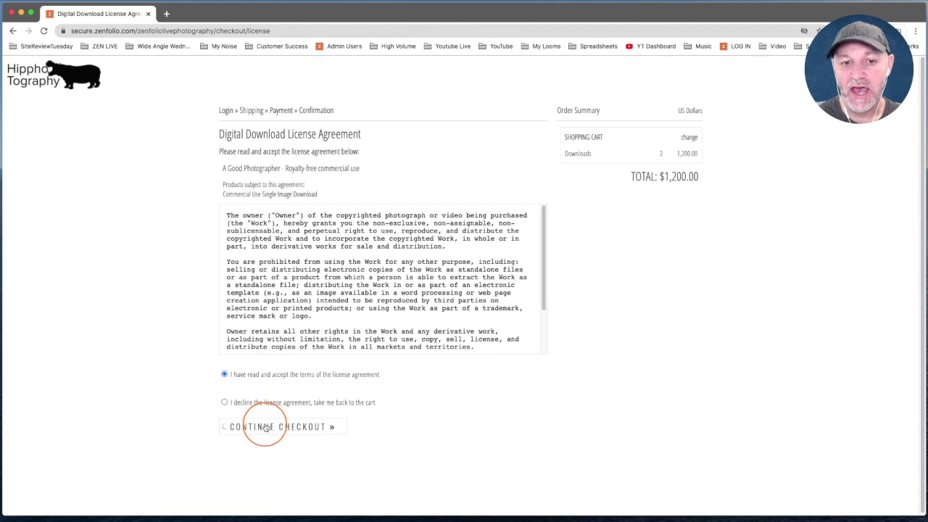